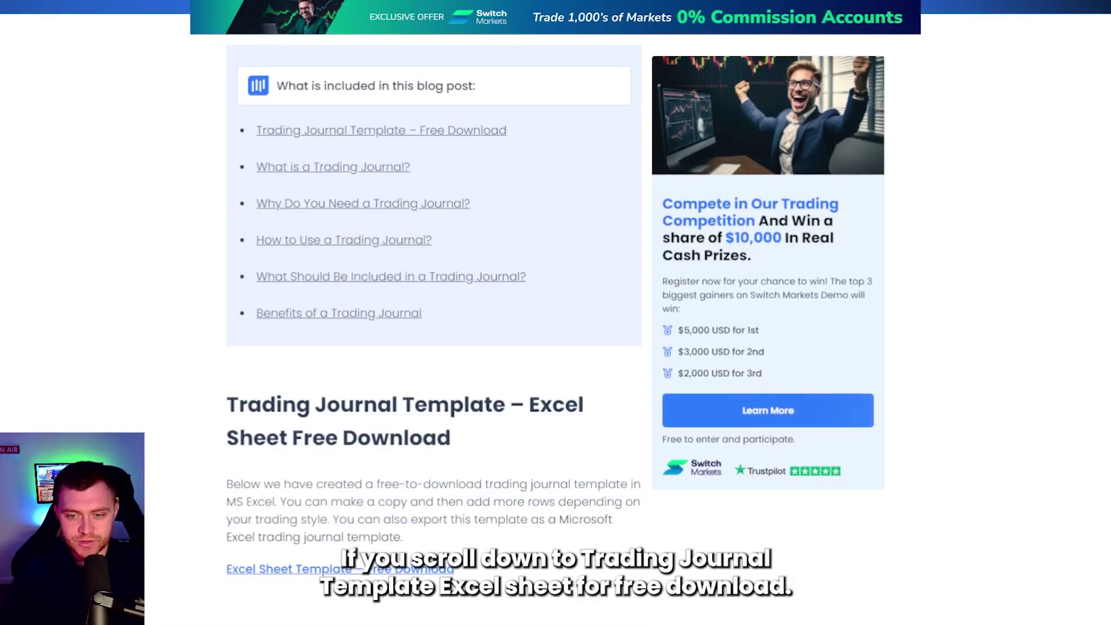
# Scroll to the 'Excel Sheet Free Download' heading and highlight it, pointing at the download link
pyautogui.moveTo(226, 406); pyautogui.dragTo(492, 406)
pyautogui.scroll(-2, 478, 360)
pyautogui.moveTo(467, 314); pyautogui.dragTo(186, 311)
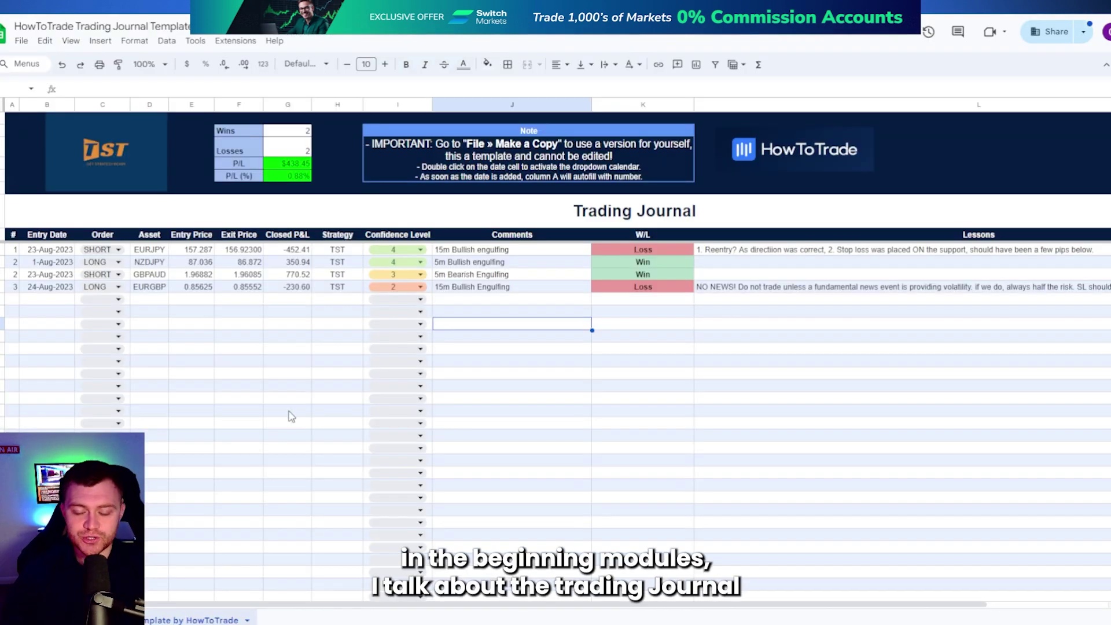
# Show the Make a copy option under the File menu, then dismiss the menu to the copy note
pyautogui.click(291, 412)
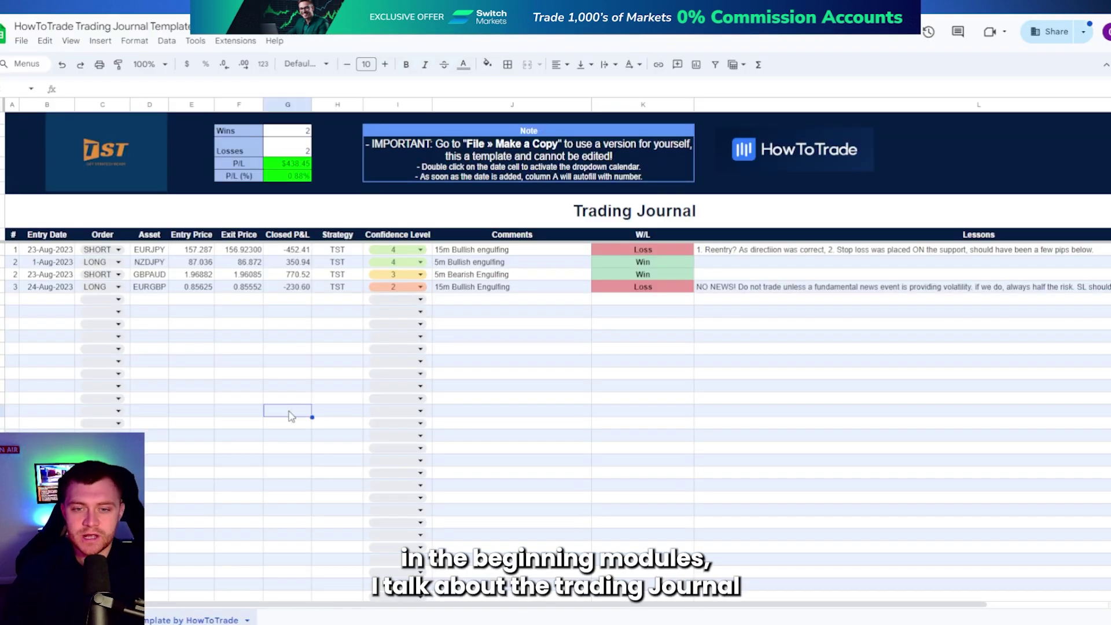
pyautogui.click(23, 42)
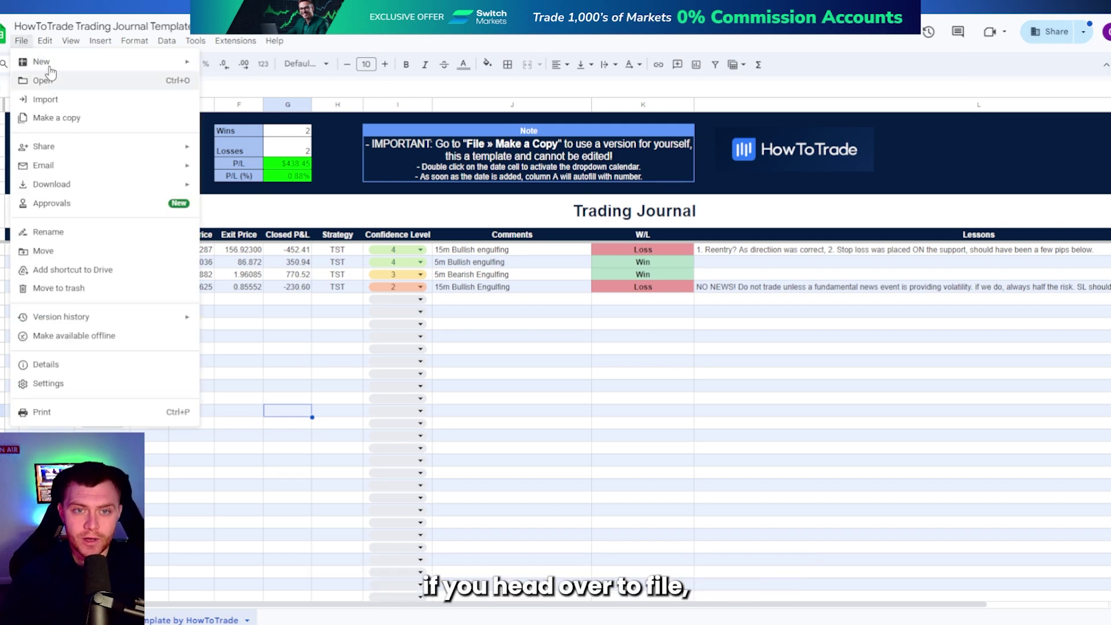
pyautogui.moveTo(54, 66)
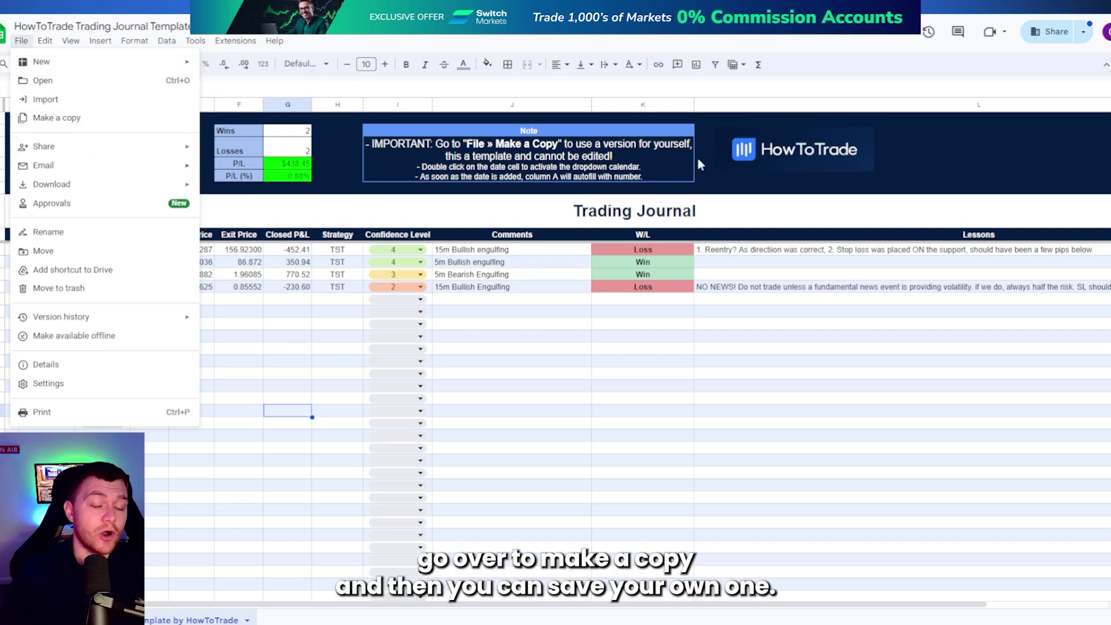
pyautogui.click(454, 123)
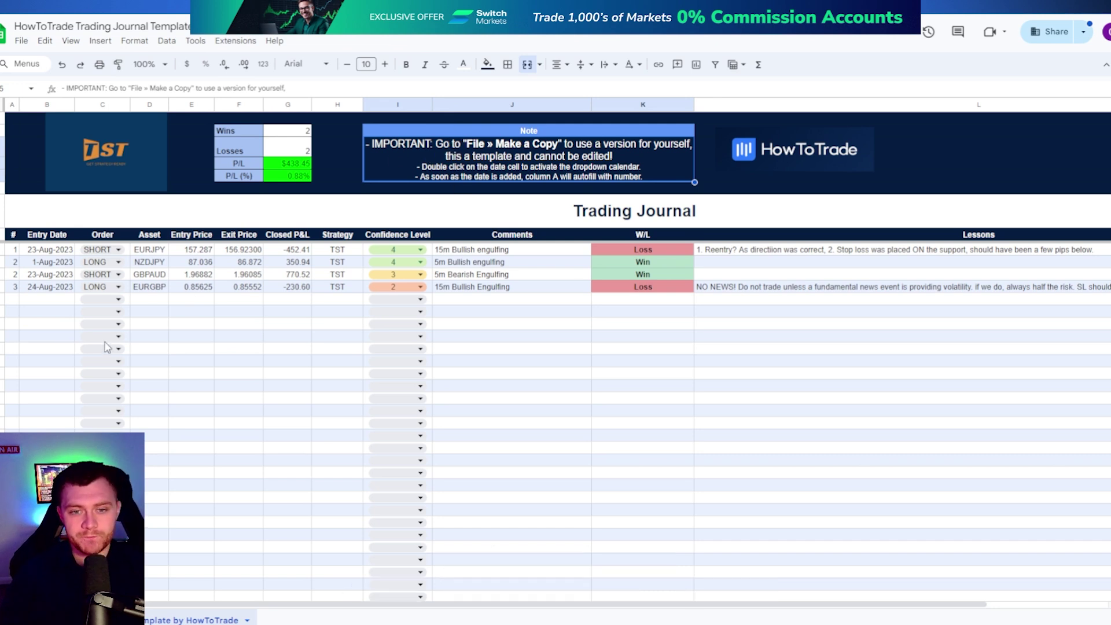
pyautogui.click(167, 363)
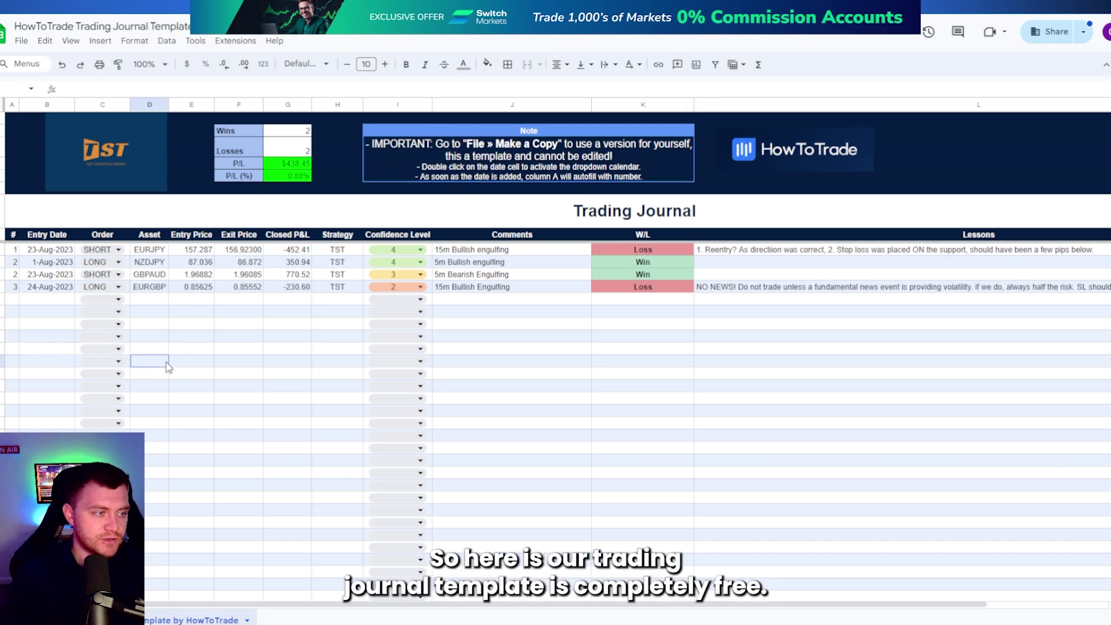
pyautogui.click(65, 250)
pyautogui.doubleClick(65, 250)
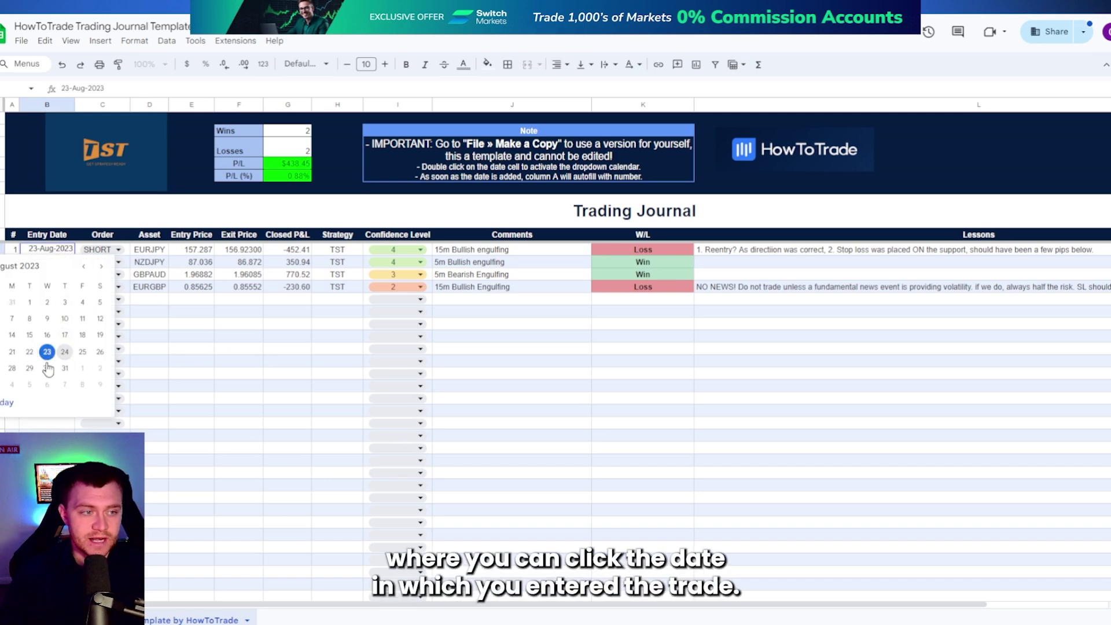
pyautogui.click(239, 350)
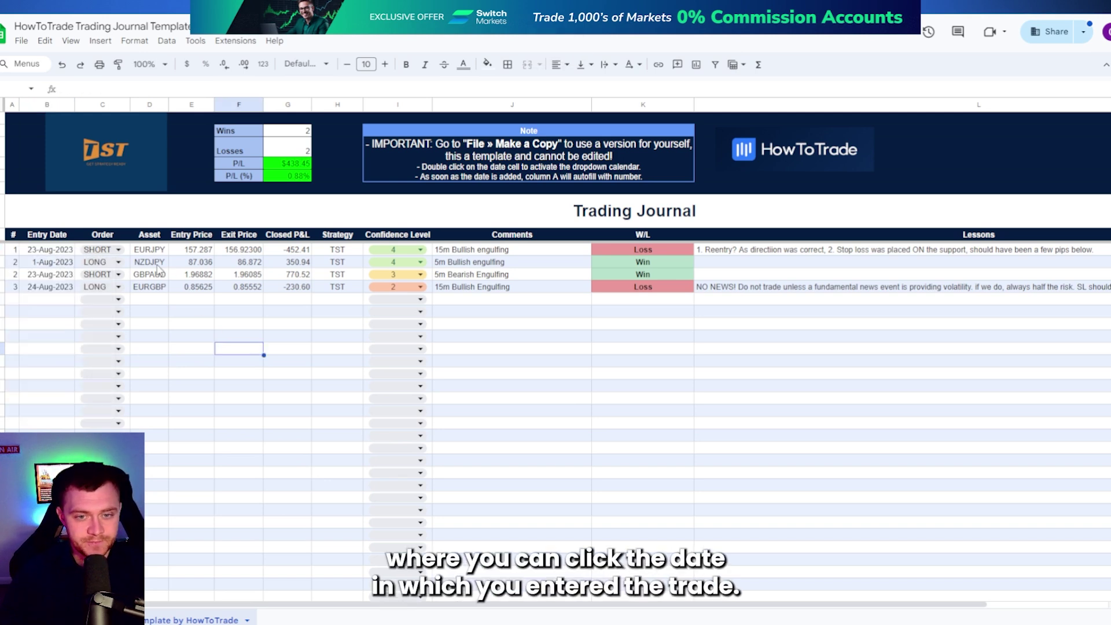
pyautogui.click(147, 254)
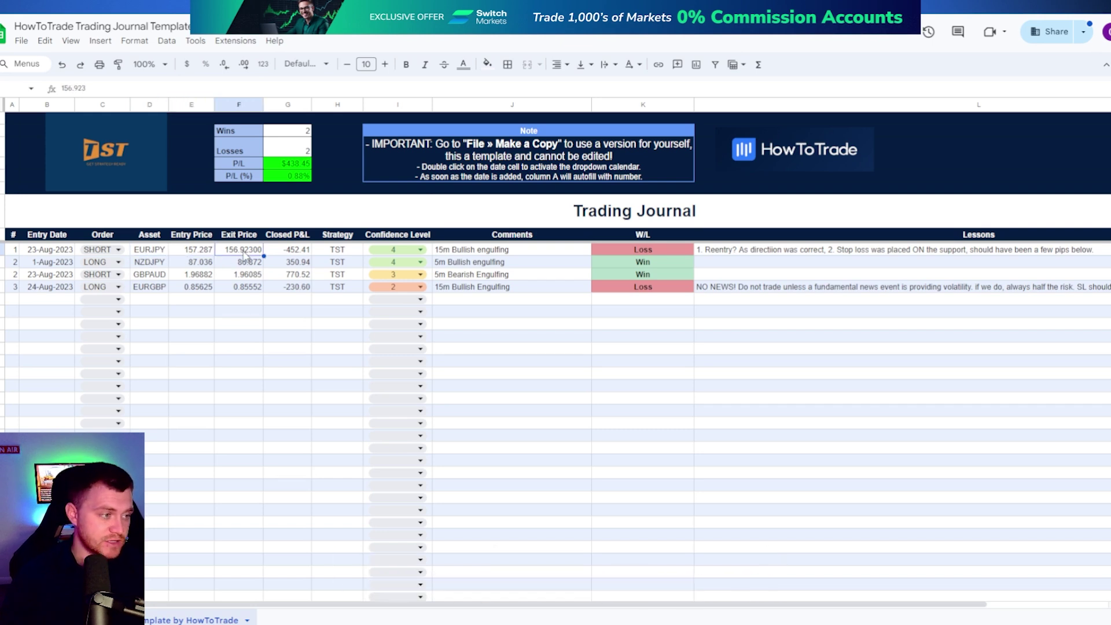
pyautogui.click(287, 254)
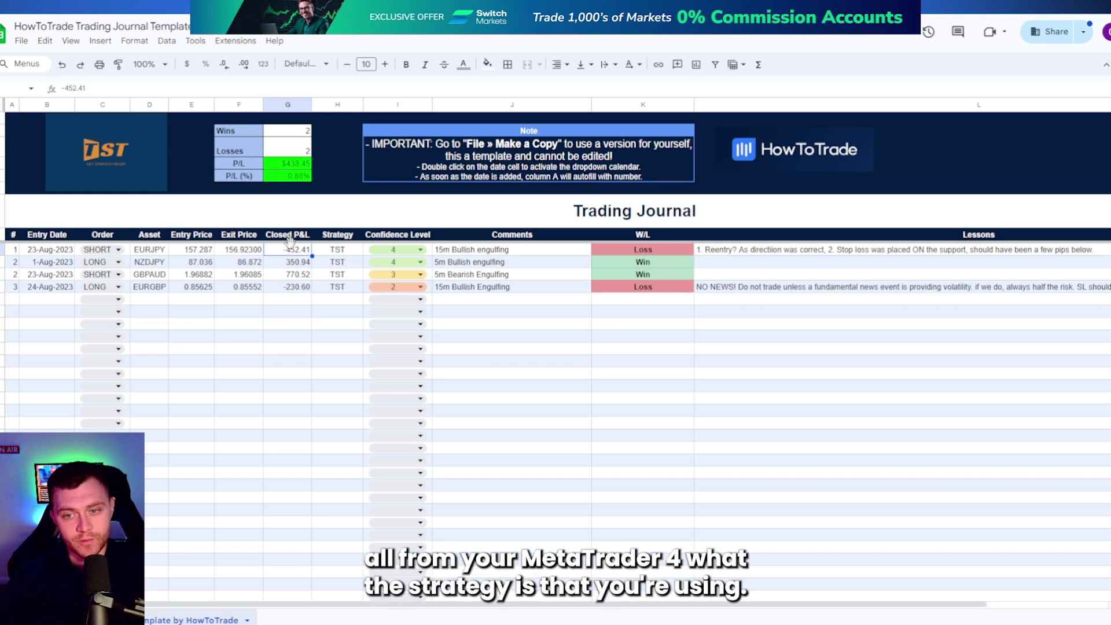
pyautogui.click(327, 253)
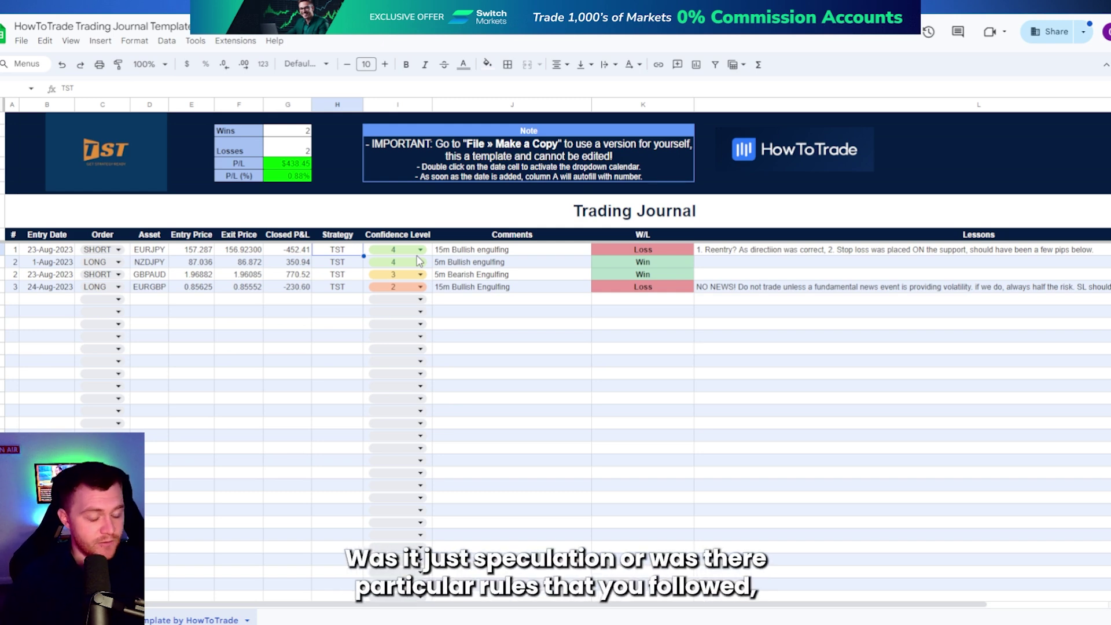
pyautogui.click(494, 252)
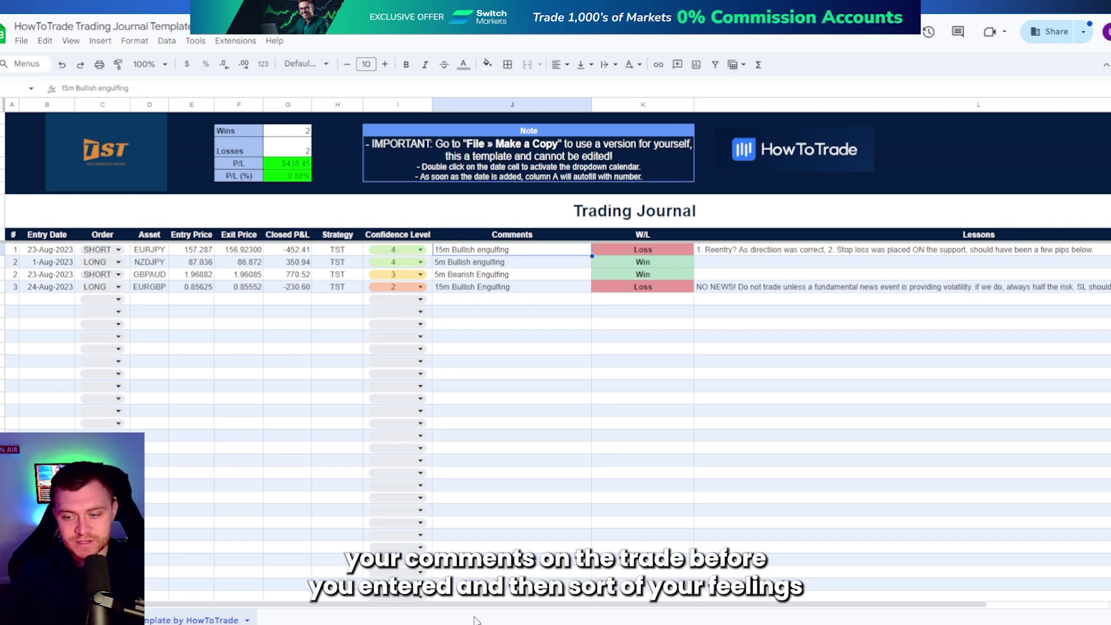
pyautogui.moveTo(471, 604); pyautogui.dragTo(521, 604)
pyautogui.click(663, 254)
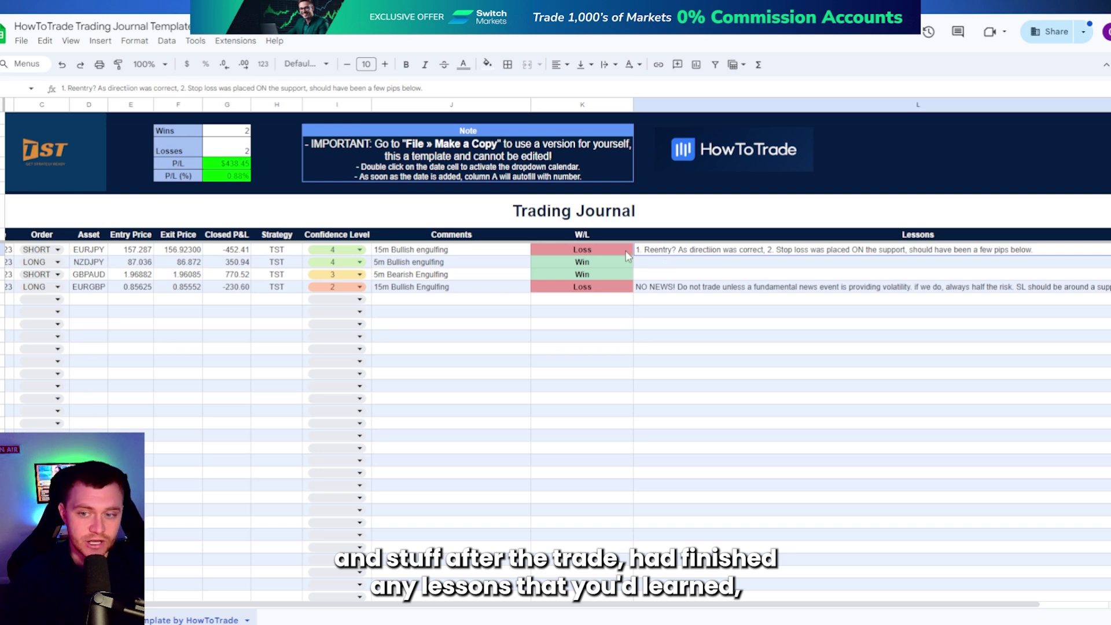
pyautogui.moveTo(621, 254); pyautogui.dragTo(615, 293)
pyautogui.click(590, 334)
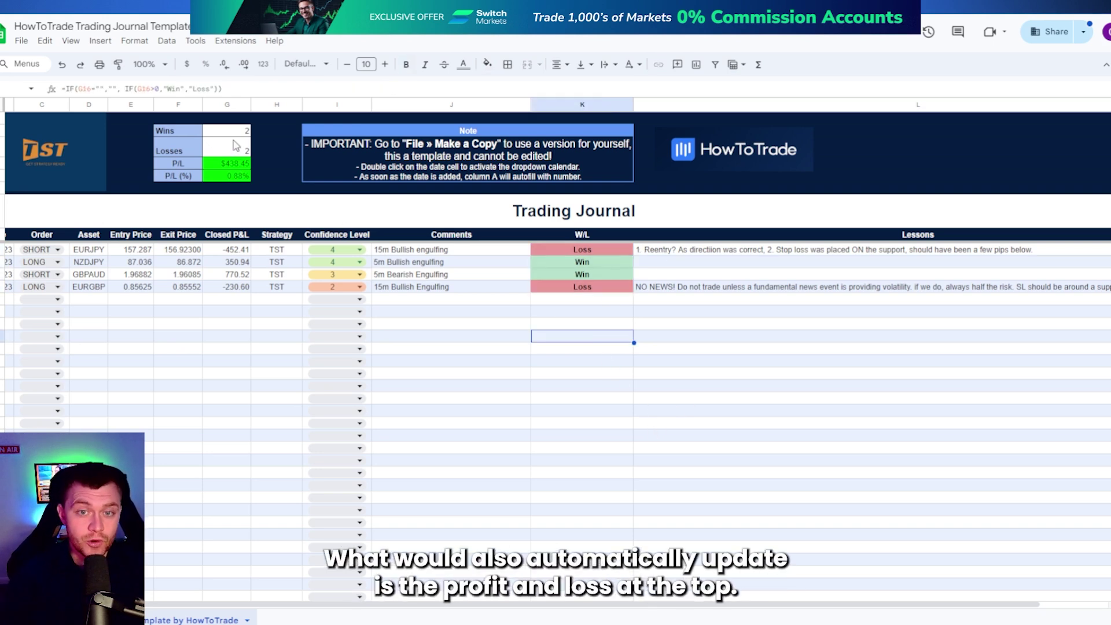
pyautogui.click(225, 164)
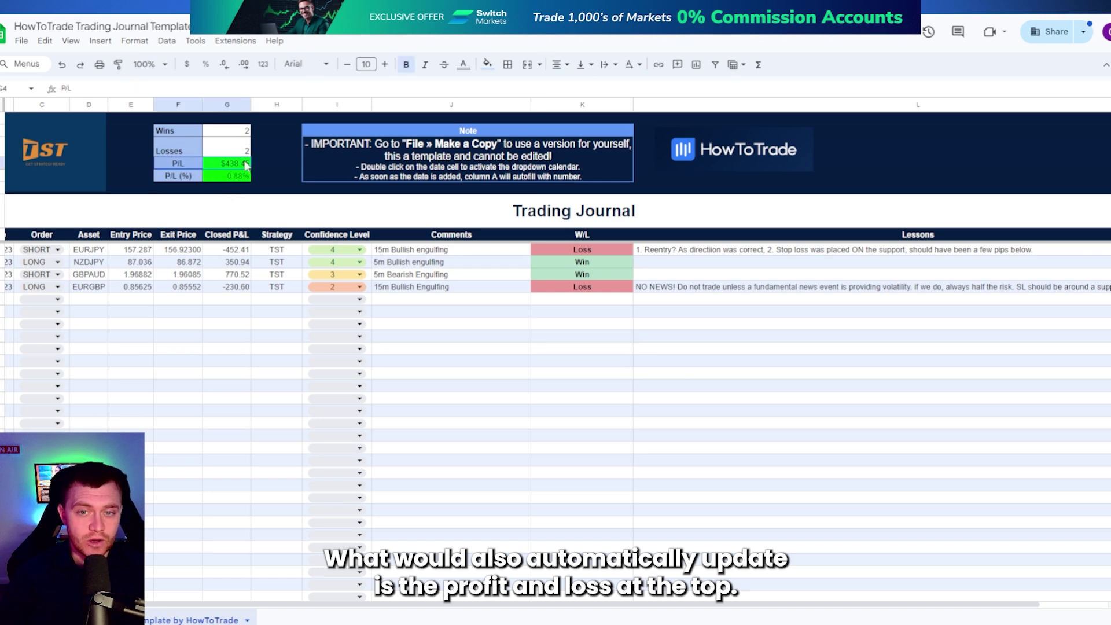
pyautogui.click(229, 175)
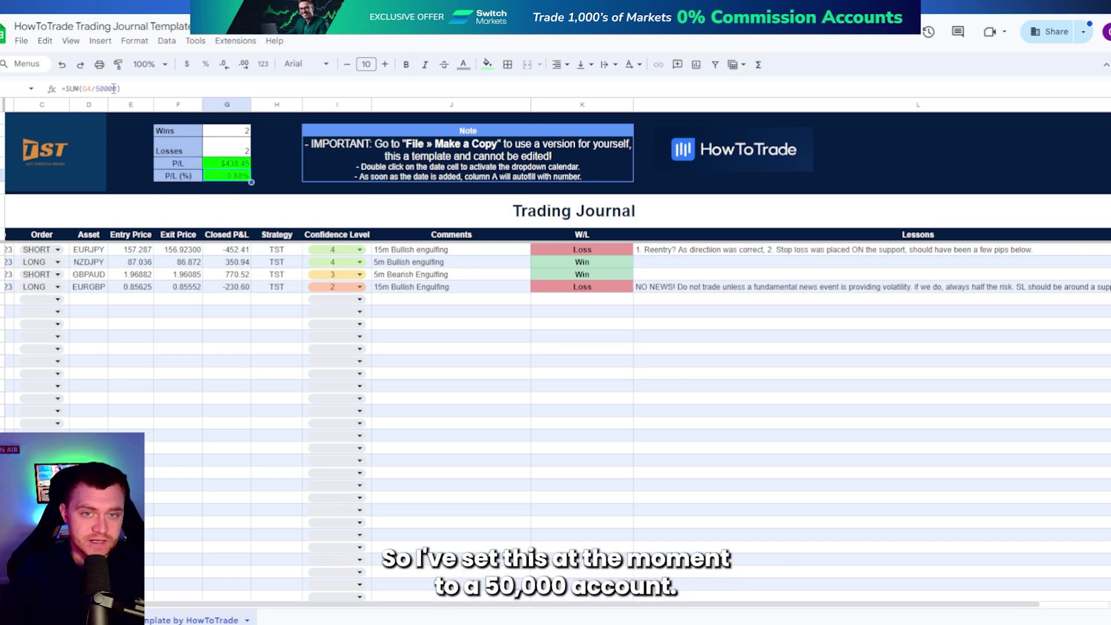
pyautogui.click(110, 90)
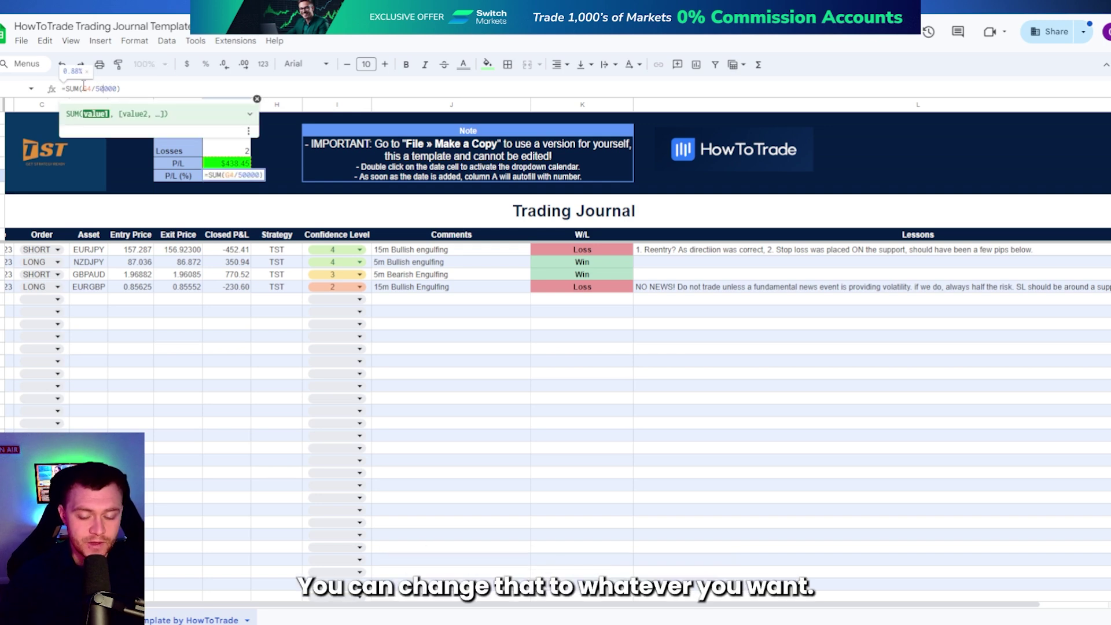
pyautogui.doubleClick(108, 89)
pyautogui.click(195, 190)
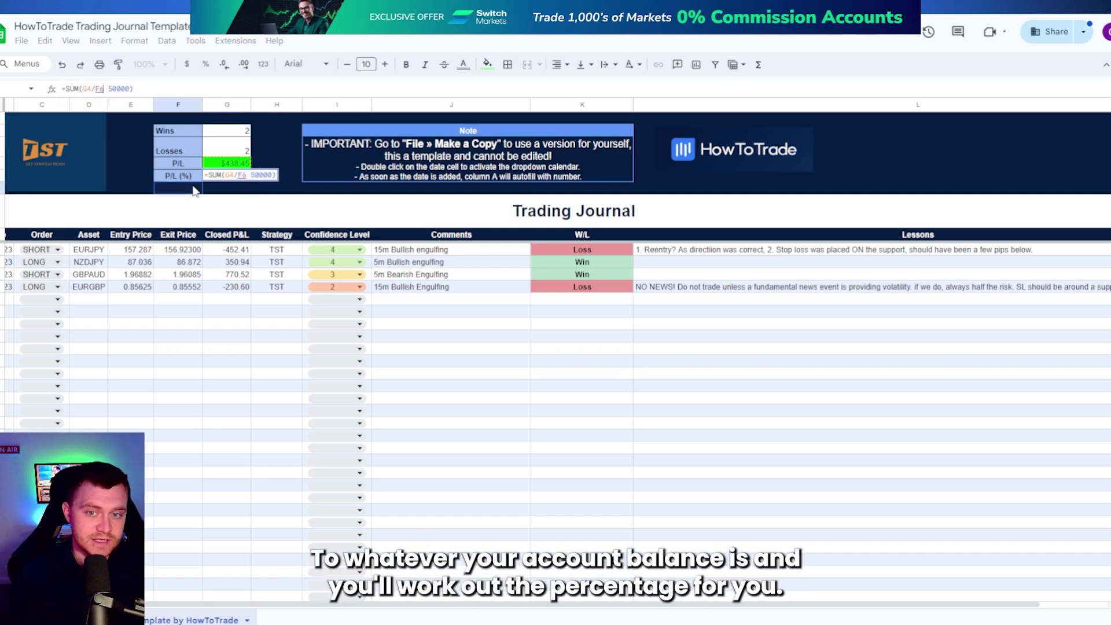
pyautogui.click(195, 196)
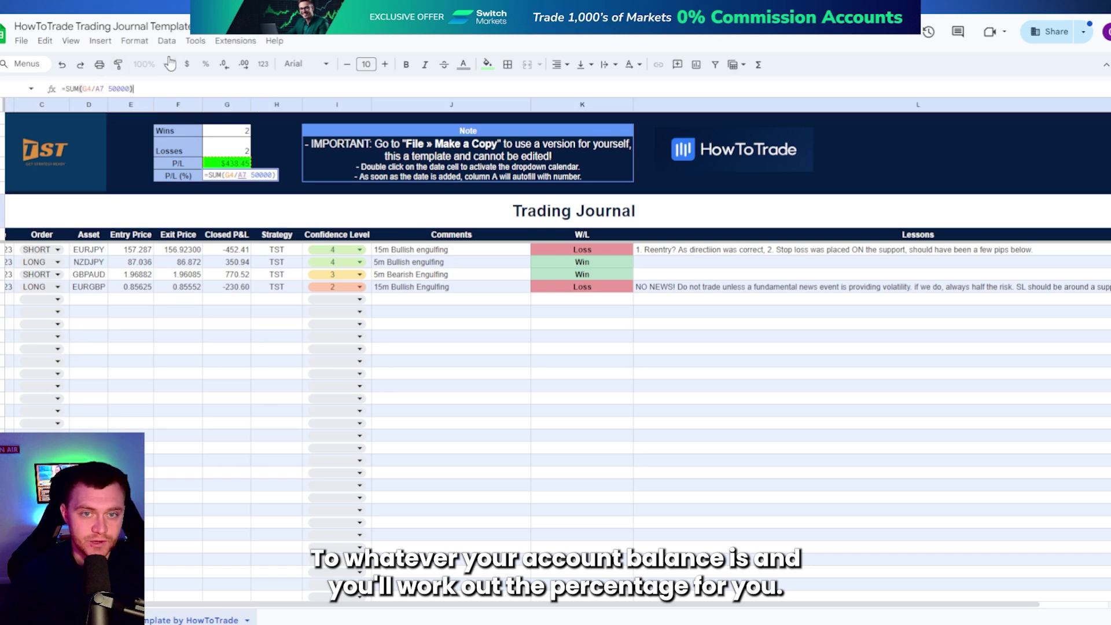
pyautogui.press('Return')
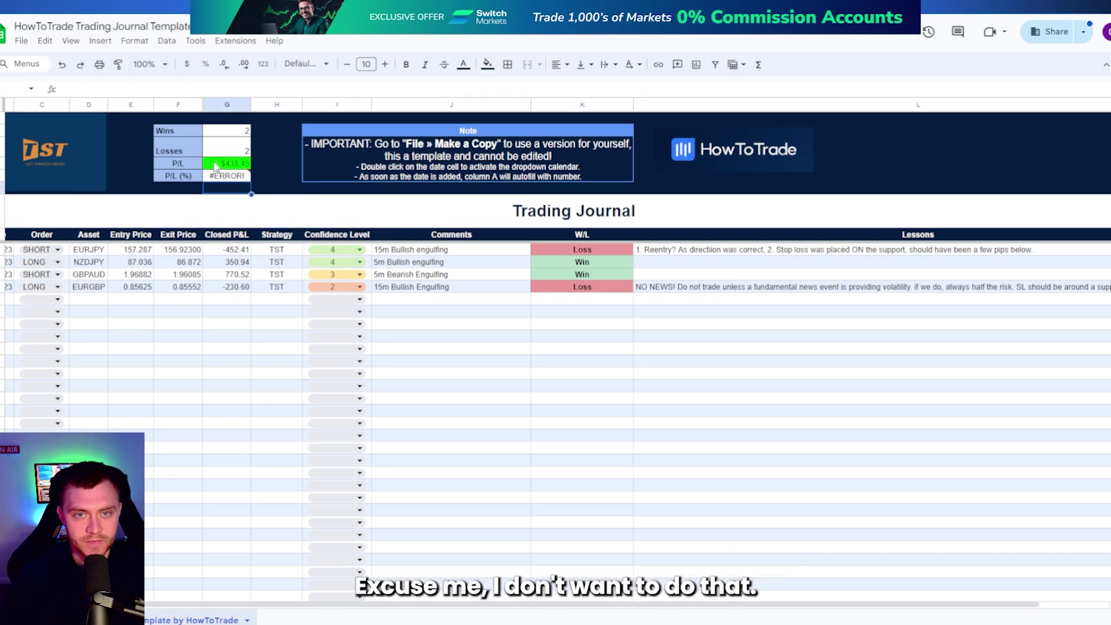
pyautogui.hotkey('ctrl', 'z')
pyautogui.click(257, 203)
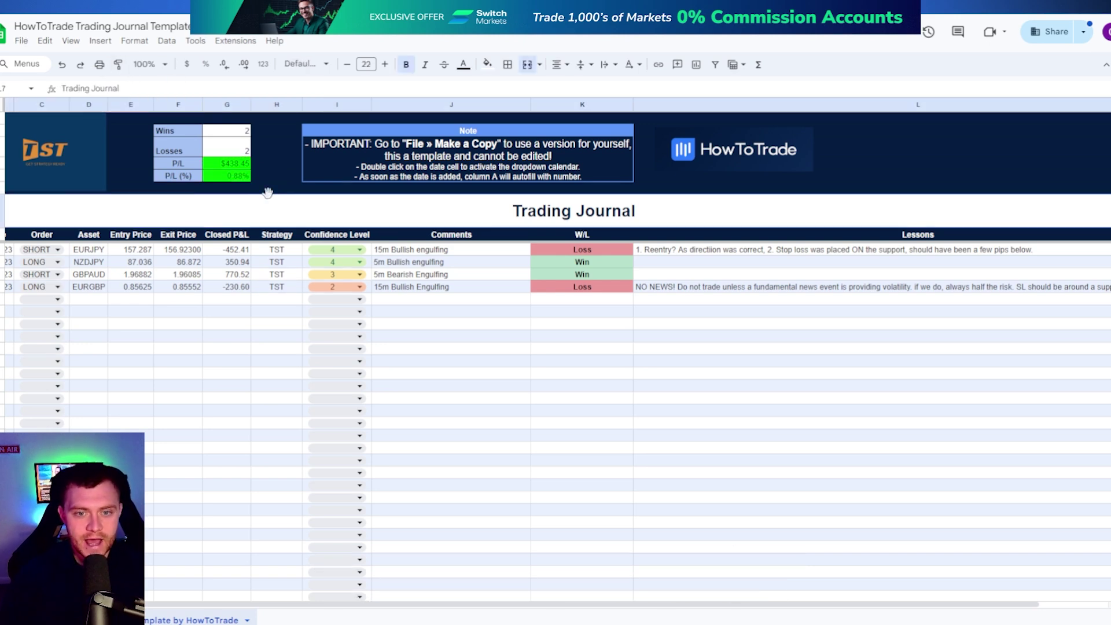
pyautogui.hscroll(-2, 290, 596)
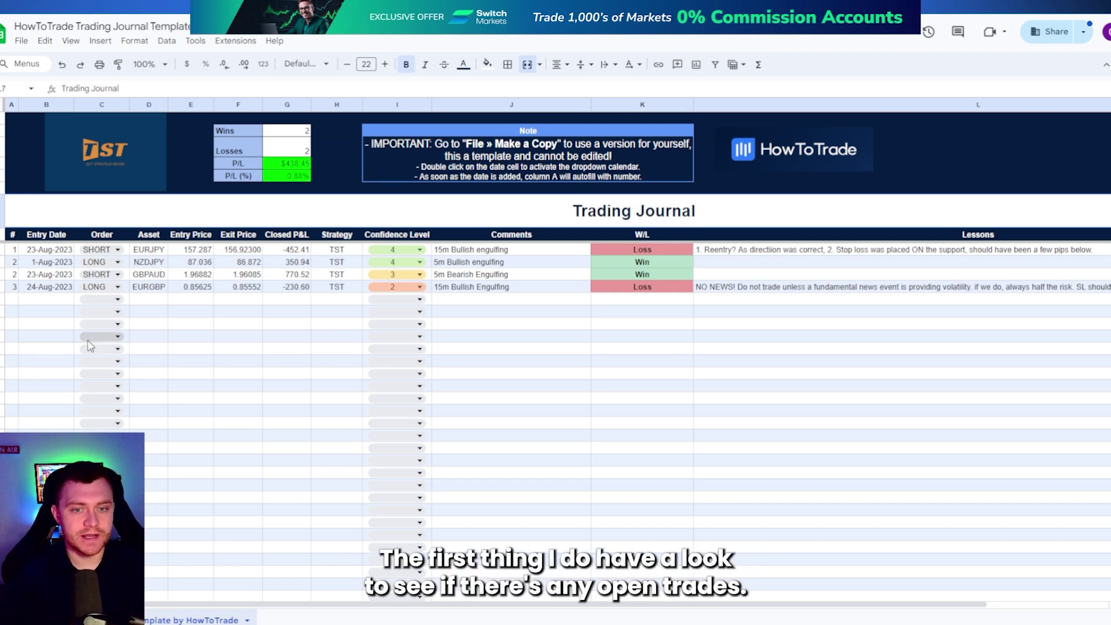
pyautogui.moveTo(287, 250); pyautogui.dragTo(296, 288)
pyautogui.click(287, 324)
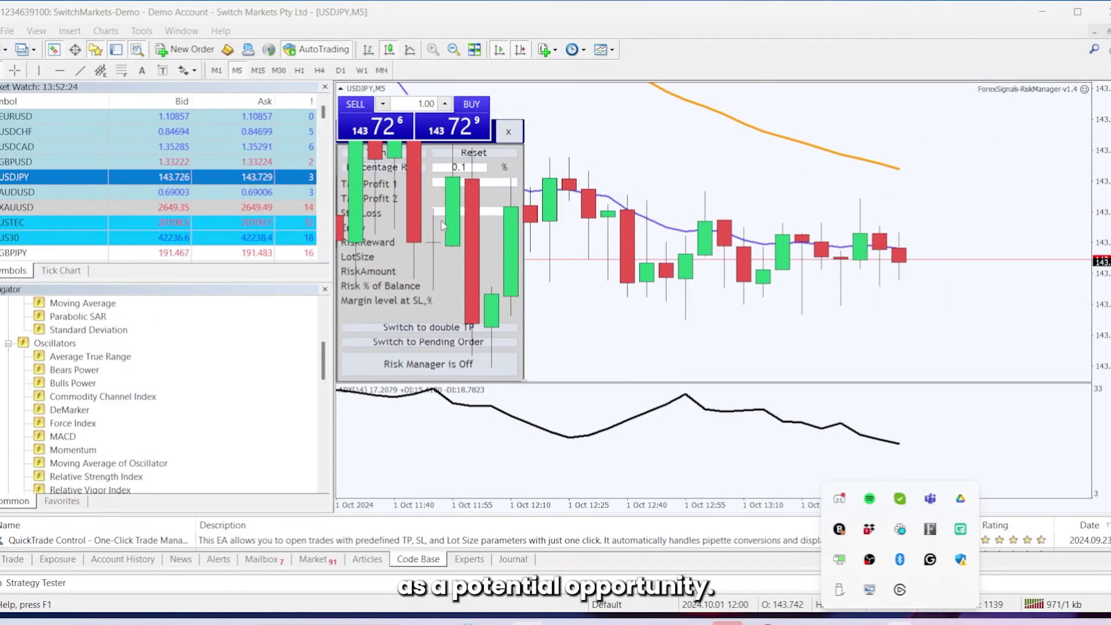
# Sell 2 lots of USDJPY at market from the chart's New Order window
pyautogui.rightClick(672, 172)
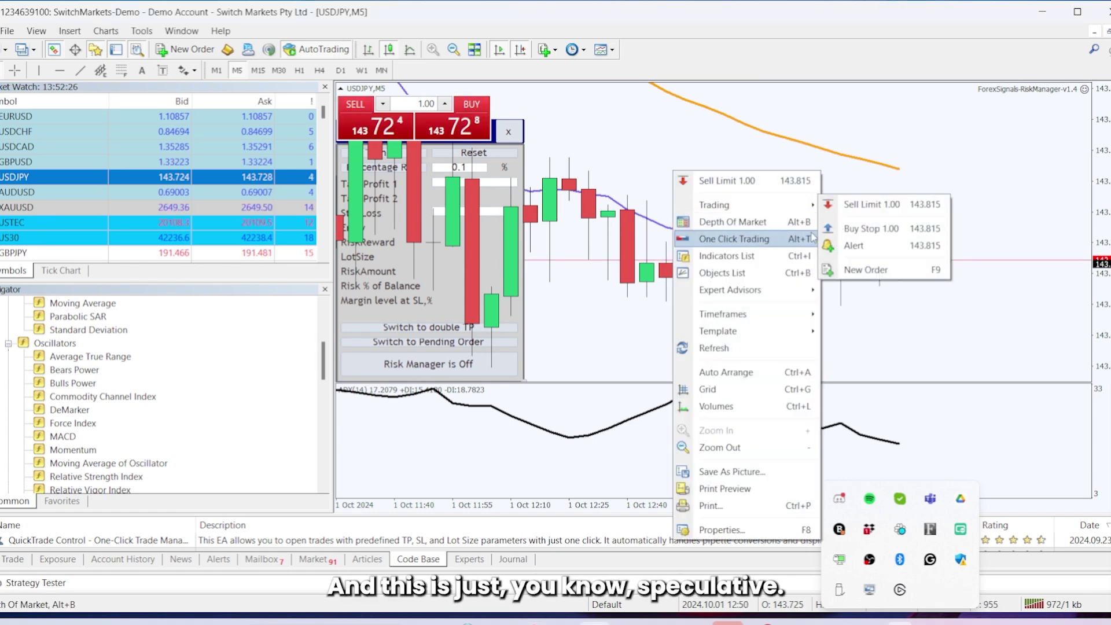
pyautogui.click(865, 270)
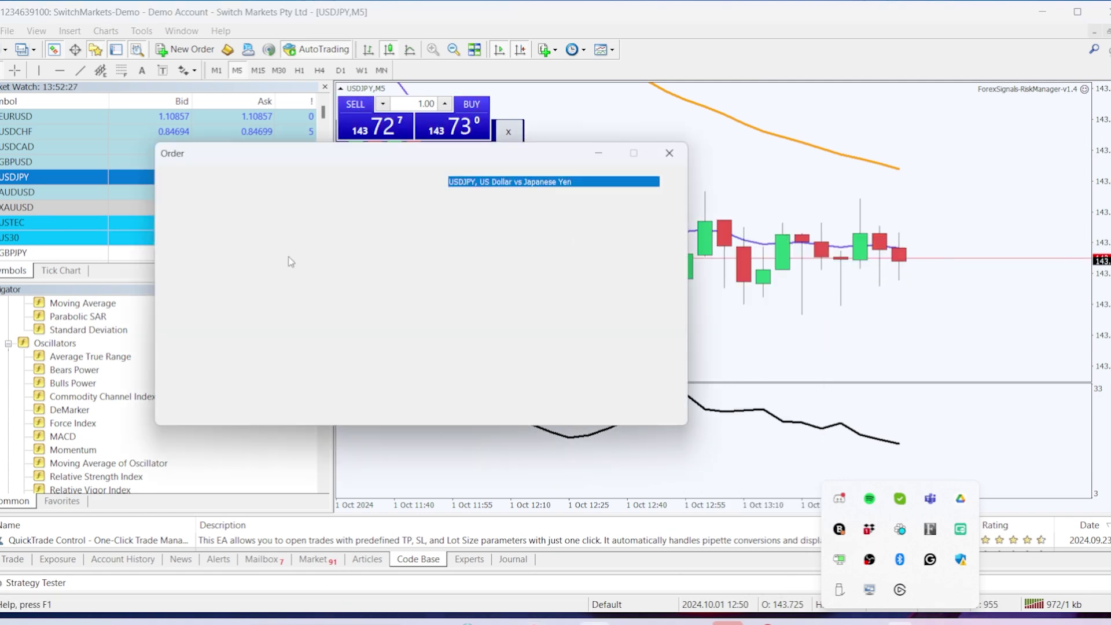
pyautogui.click(477, 200)
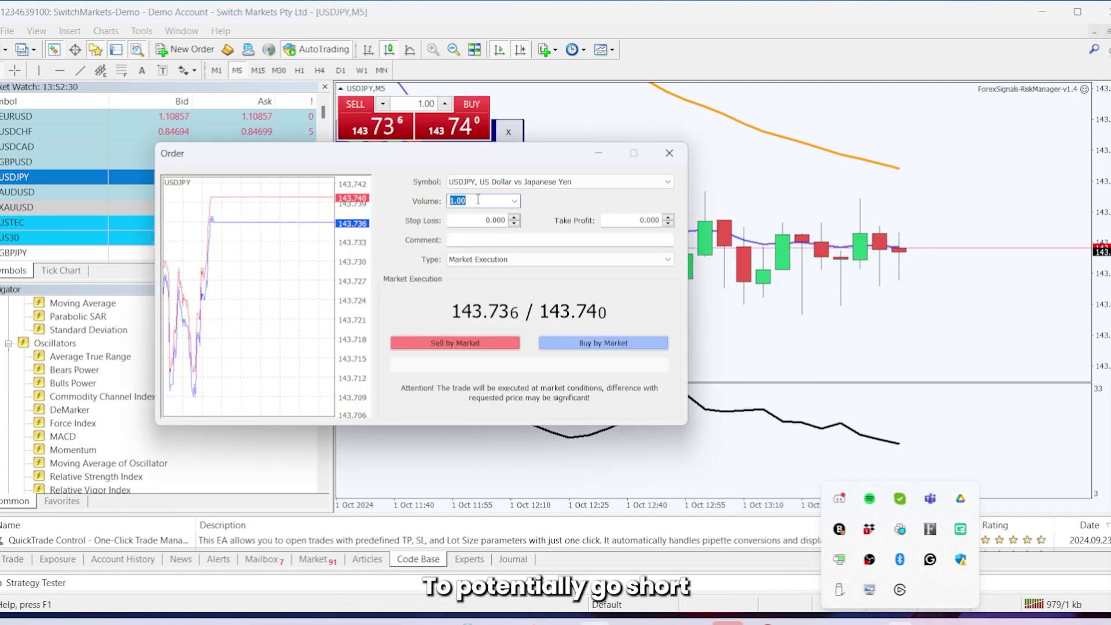
pyautogui.write('2')
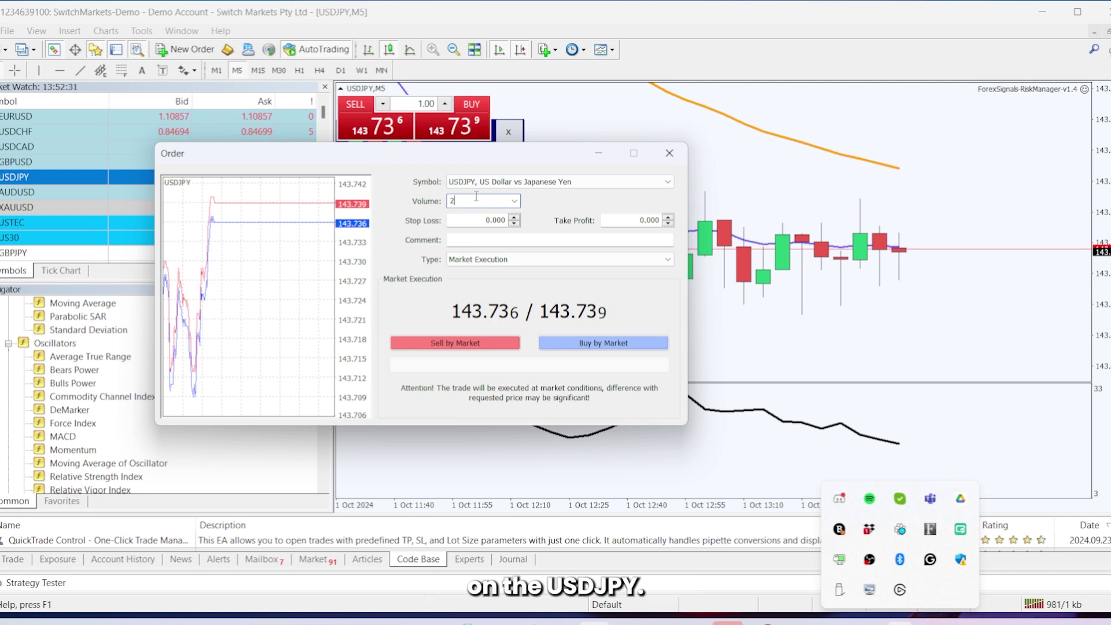
pyautogui.click(454, 342)
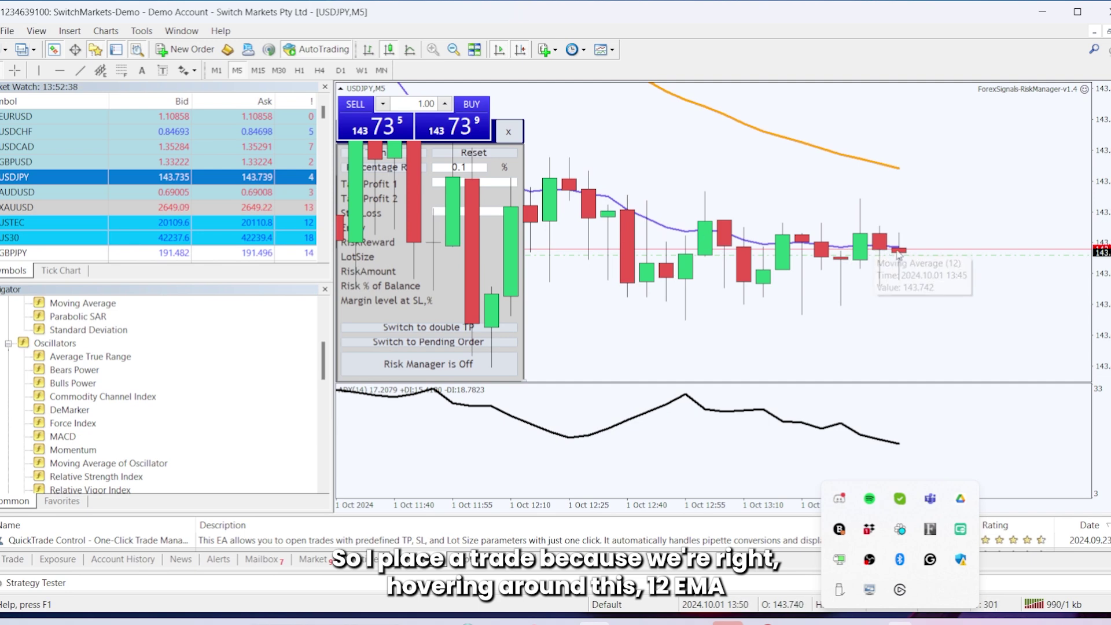
pyautogui.moveTo(900, 255)
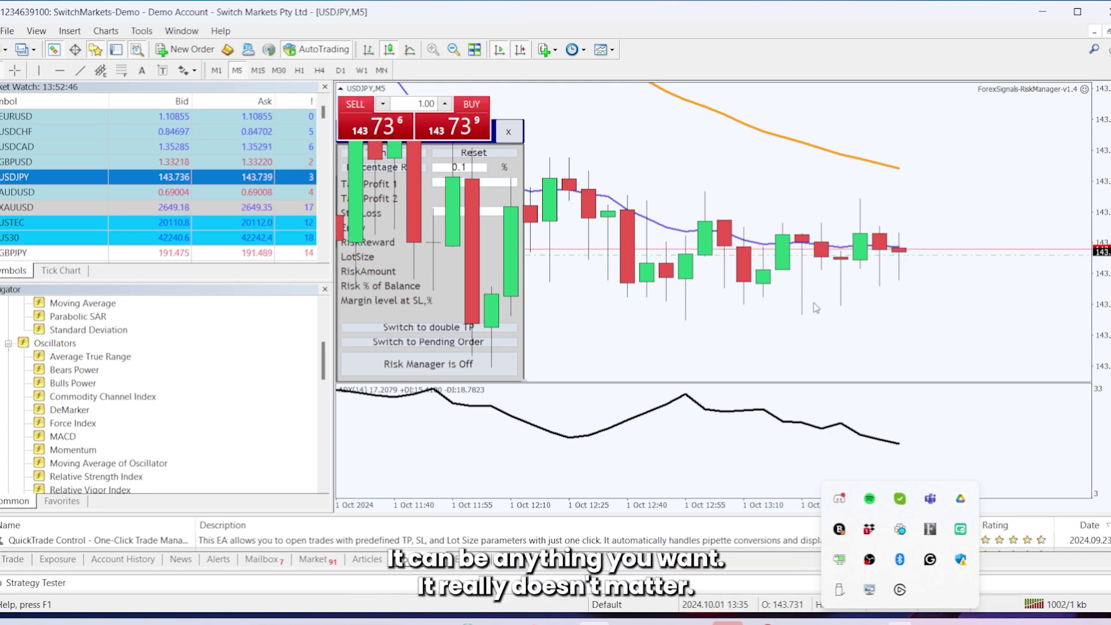
pyautogui.moveTo(887, 168)
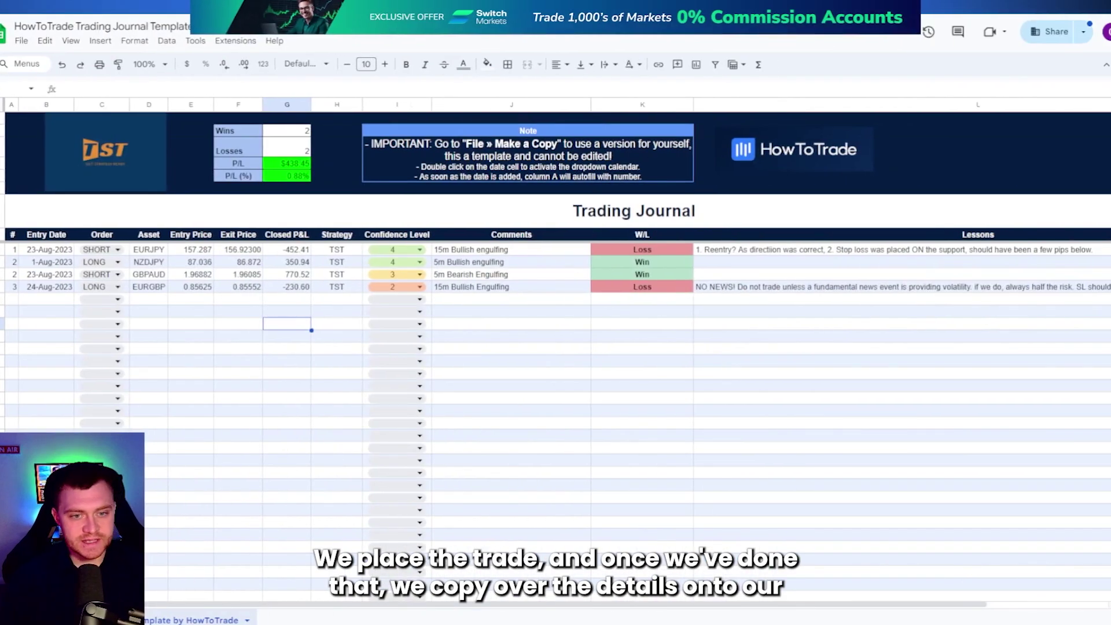
# Set row 4's entry date to 1-Oct-2023 and its order type to SHORT
pyautogui.click(15, 300)
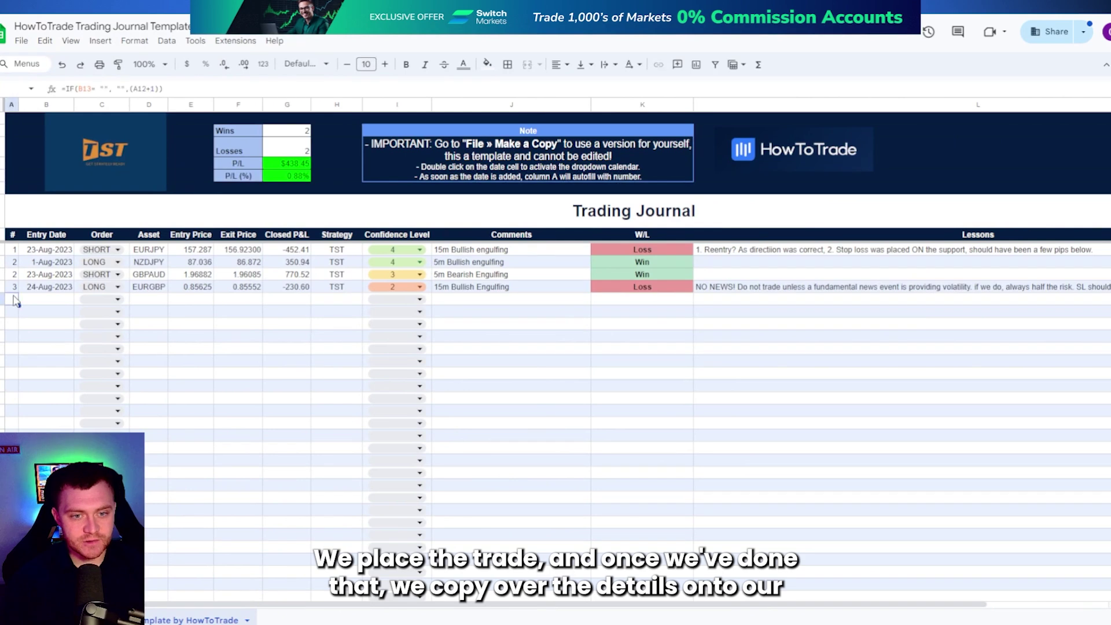
pyautogui.doubleClick(50, 300)
pyautogui.click(46, 401)
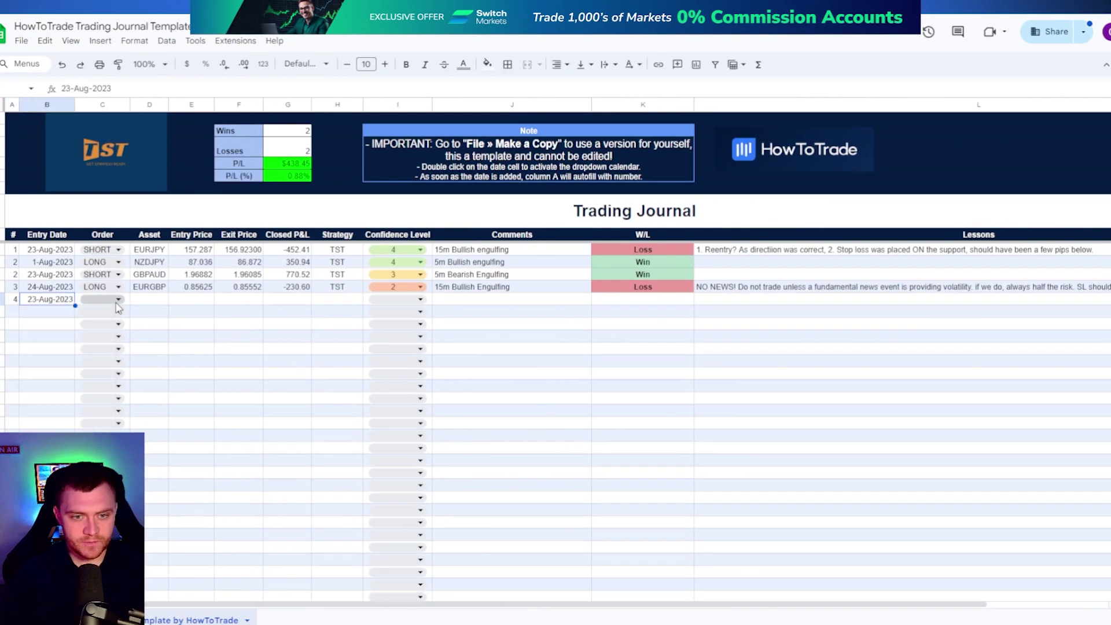
pyautogui.click(99, 299)
pyautogui.doubleClick(61, 299)
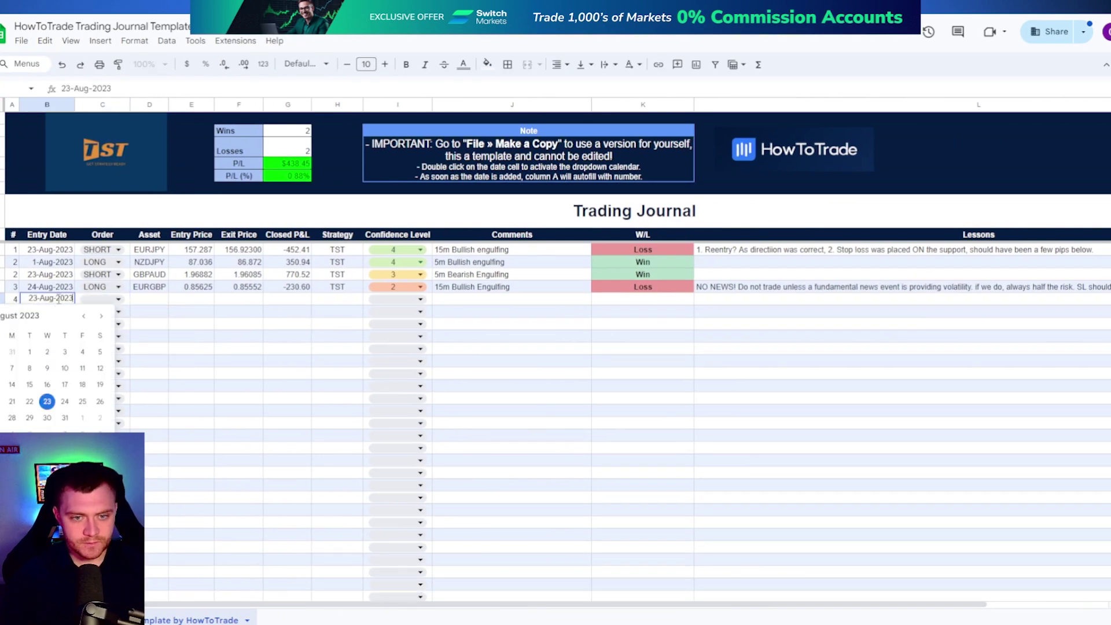
pyautogui.click(103, 317)
pyautogui.click(104, 317)
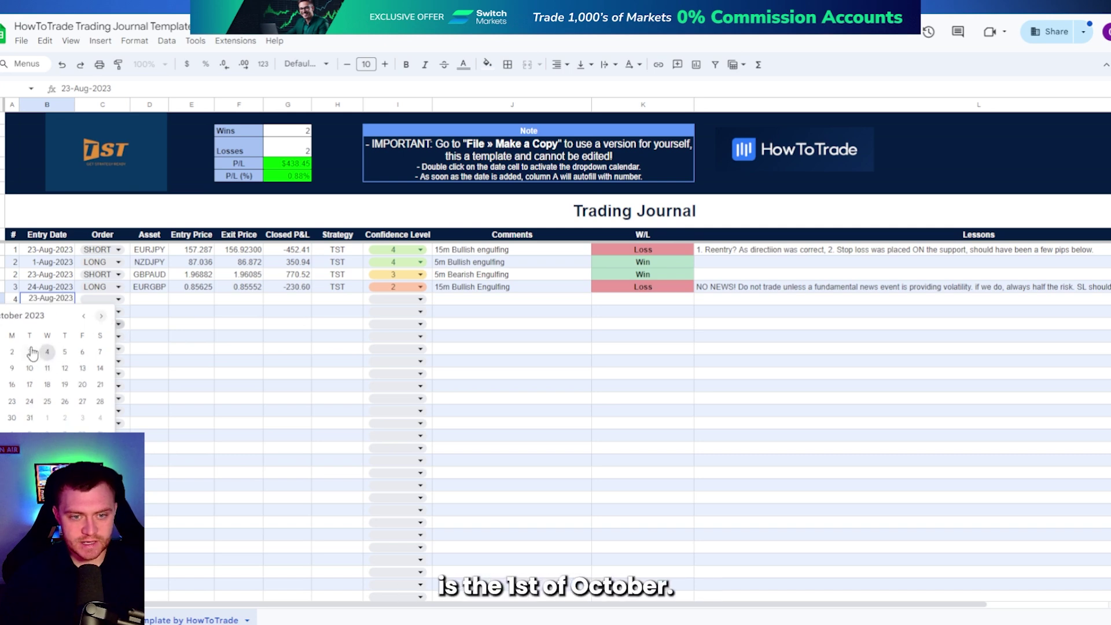
pyautogui.click(2, 353)
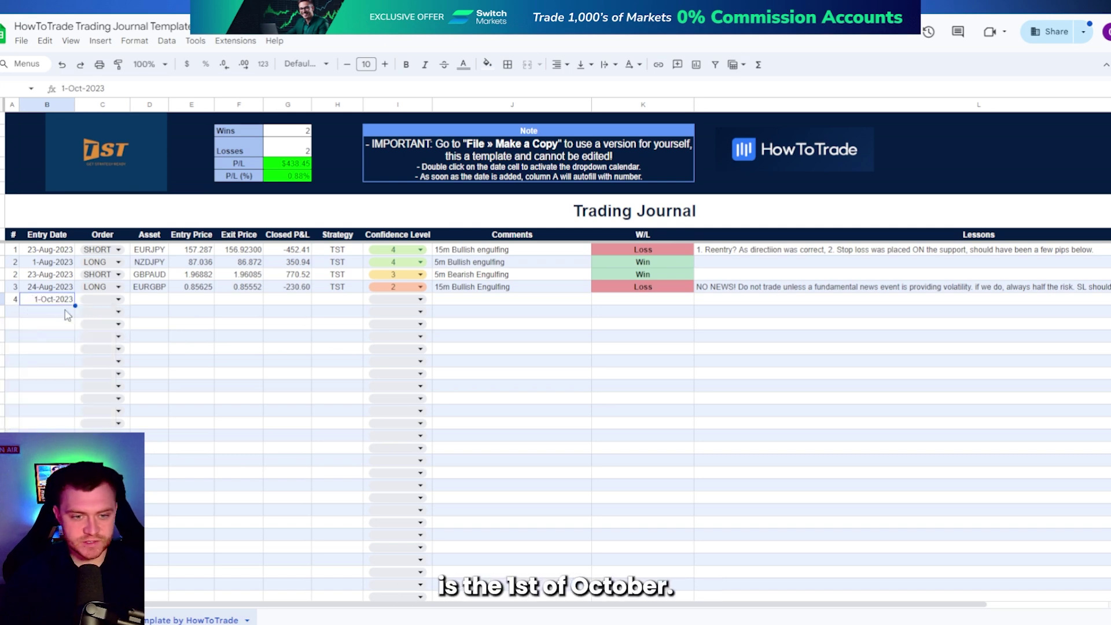
pyautogui.click(110, 303)
pyautogui.click(127, 315)
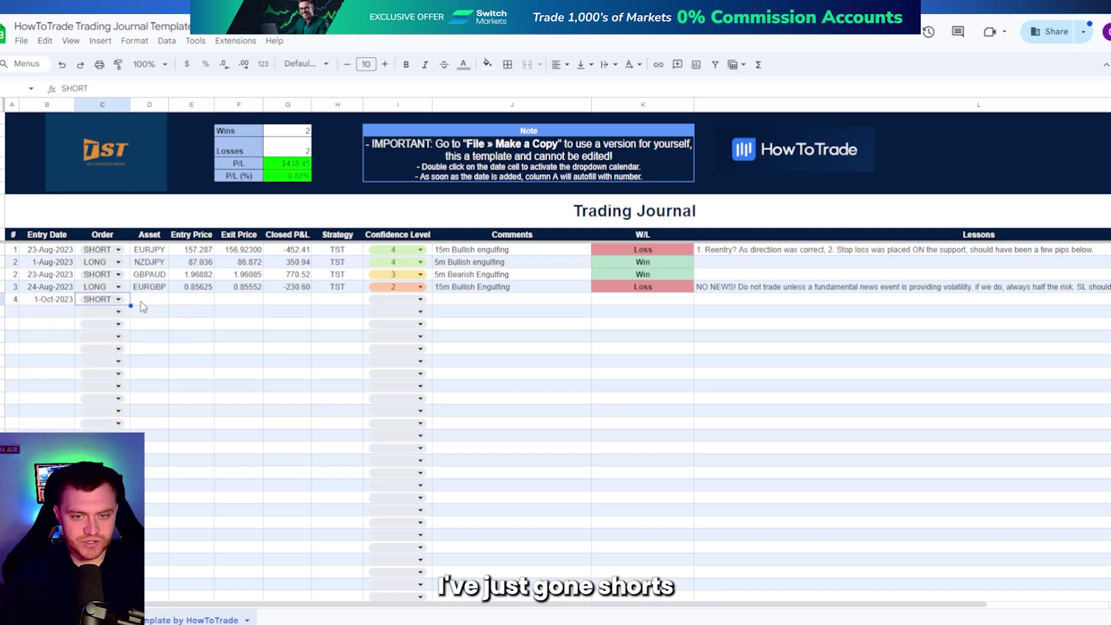
# Enter asset USDJPY and entry price 143.725 in row 4
pyautogui.click(145, 305)
pyautogui.write('U')
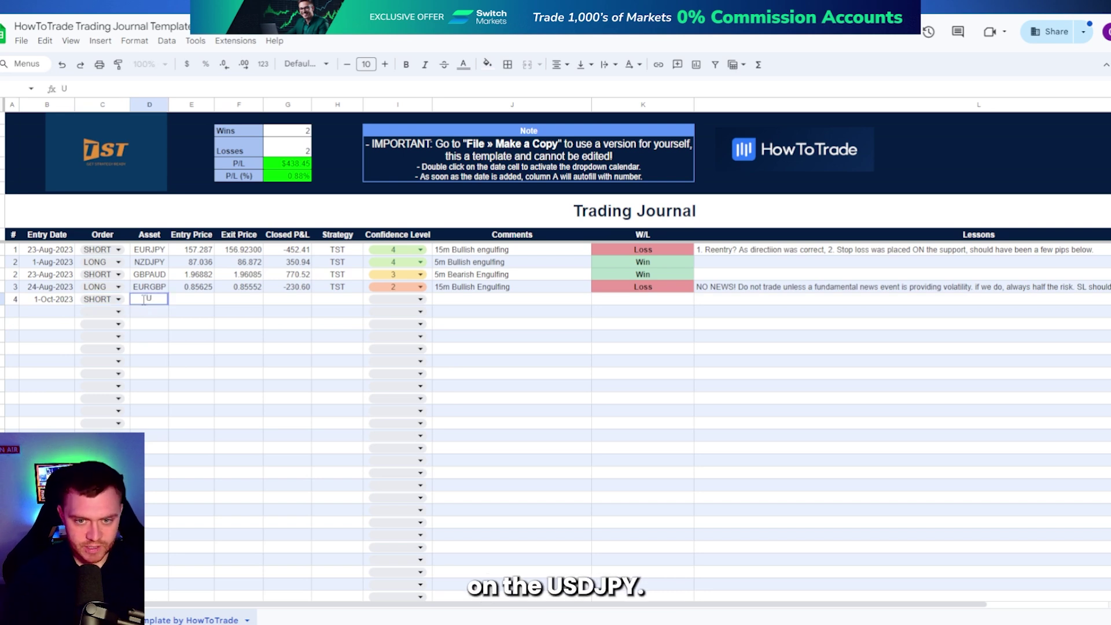
pyautogui.write('SDJPY')
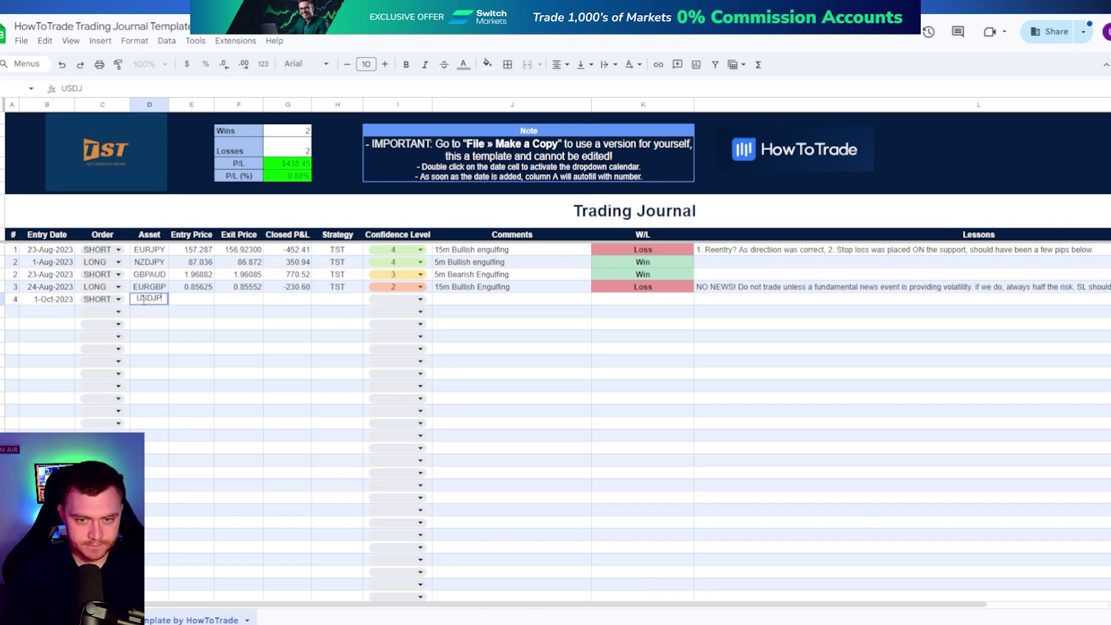
pyautogui.click(207, 302)
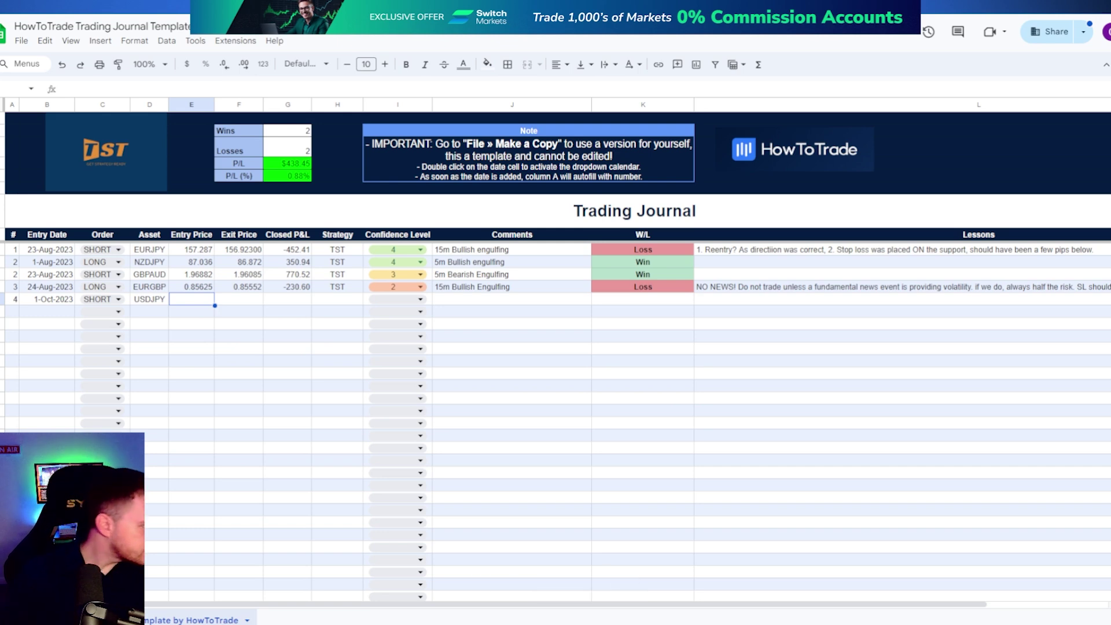
pyautogui.press('Down')
pyautogui.press('Down')
pyautogui.press('Down')
pyautogui.click(193, 302)
pyautogui.write('143.725')
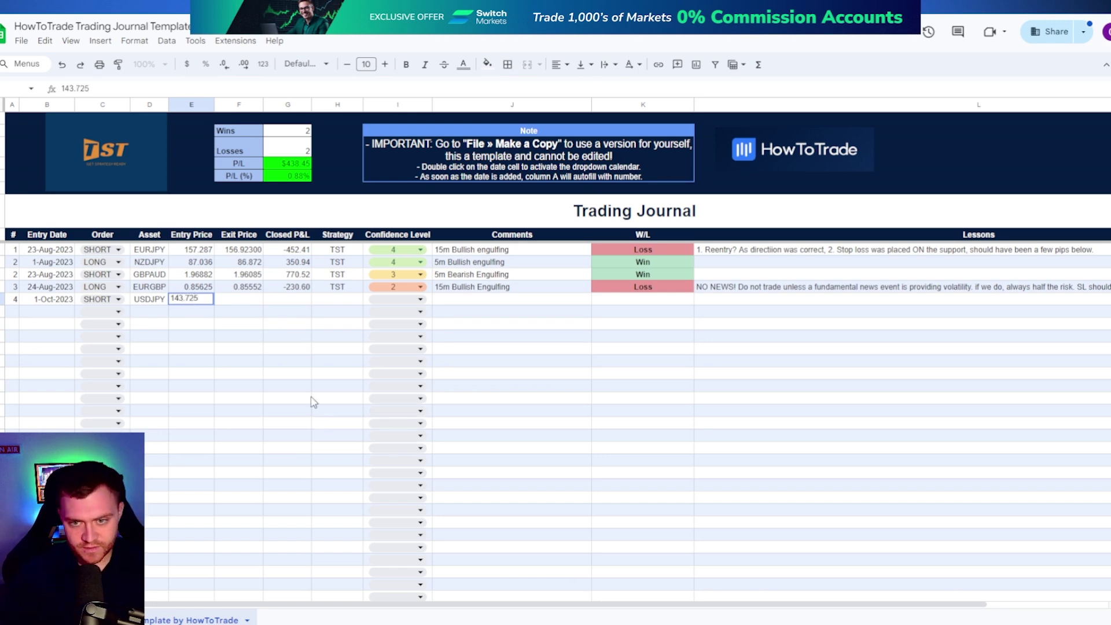
pyautogui.click(310, 399)
pyautogui.click(202, 300)
pyautogui.click(298, 301)
# Set row 4's strategy to EMA and confidence to 5, restoring row 3's confidence to 2
pyautogui.click(338, 301)
pyautogui.write('ema')
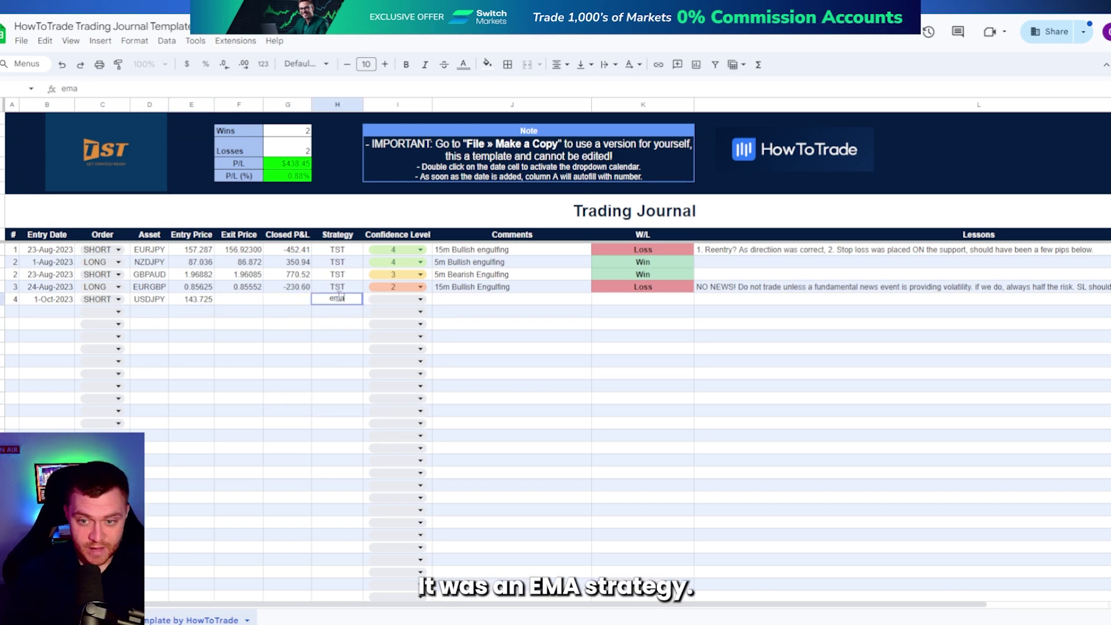
pyautogui.write('ema')
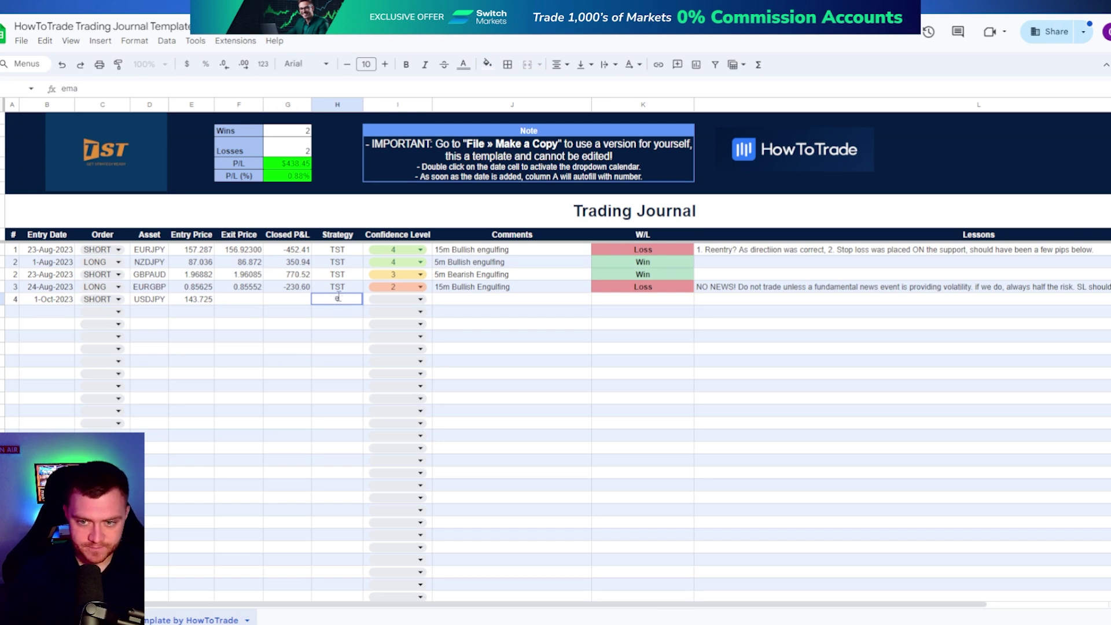
pyautogui.click(412, 287)
pyautogui.click(412, 295)
pyautogui.click(412, 292)
pyautogui.click(397, 321)
pyautogui.click(405, 299)
pyautogui.click(406, 392)
# Add the comment 'Test of EMA12' to row 4
pyautogui.click(479, 297)
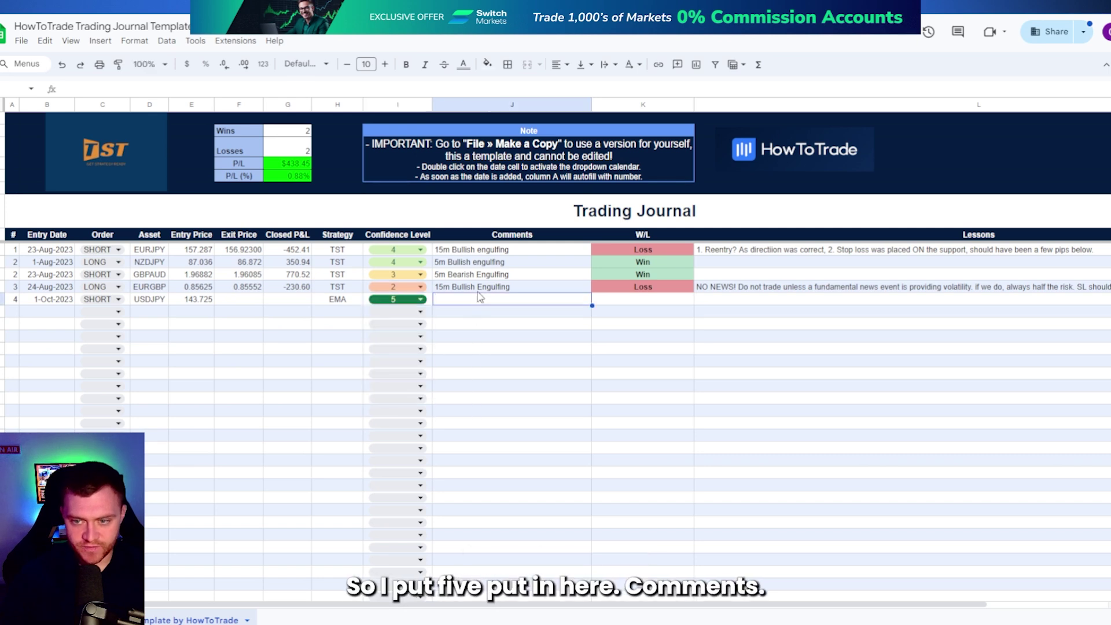
pyautogui.doubleClick(479, 298)
pyautogui.write('Test of EMA1')
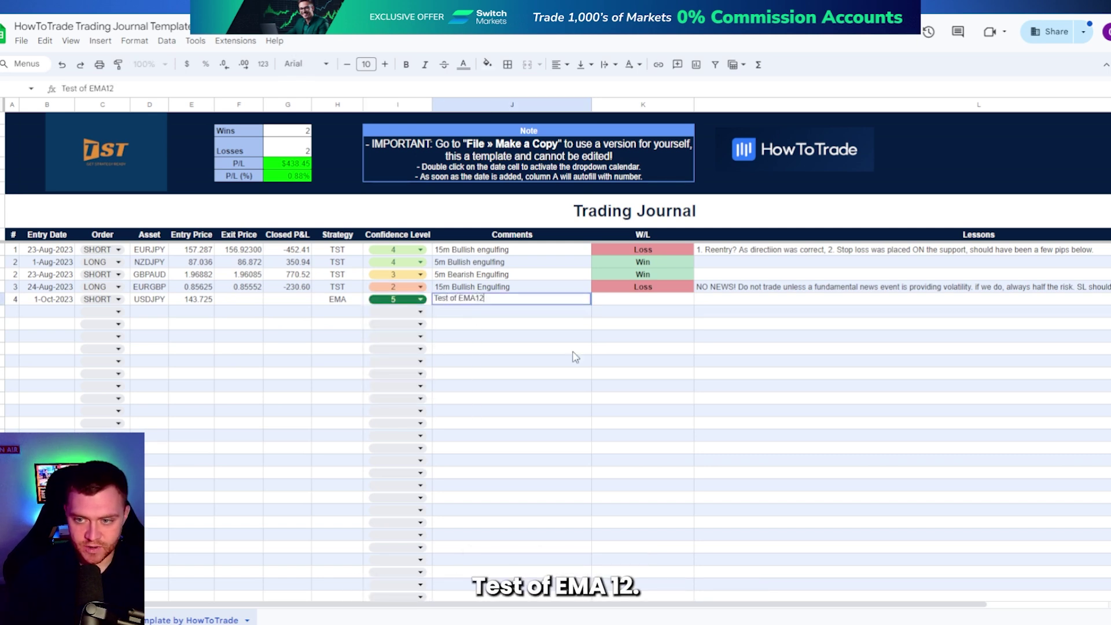
pyautogui.write('2')
pyautogui.hotkey('ctrl', 'Return')
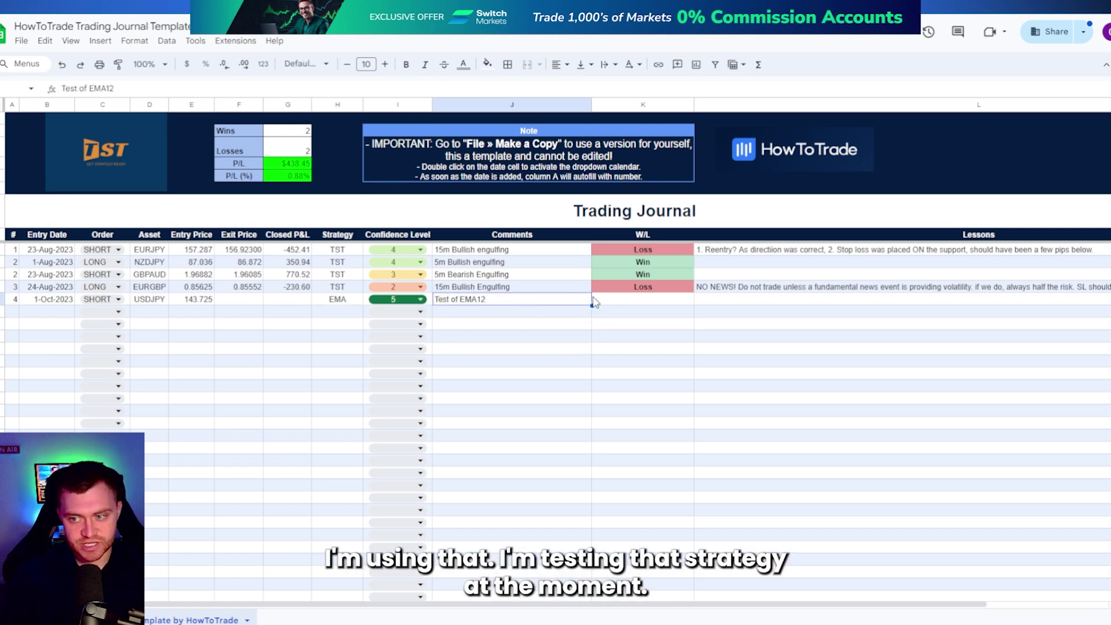
pyautogui.click(713, 292)
pyautogui.click(718, 301)
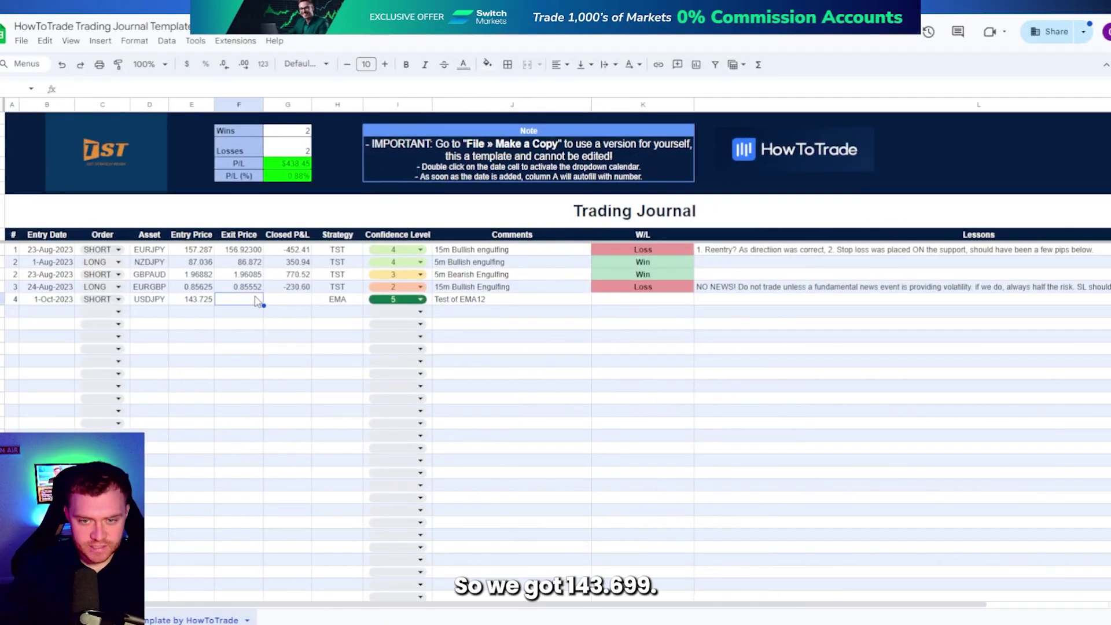
# Enter the exit price 143.699 and show more decimal places
pyautogui.write('143.699')
pyautogui.press('Return')
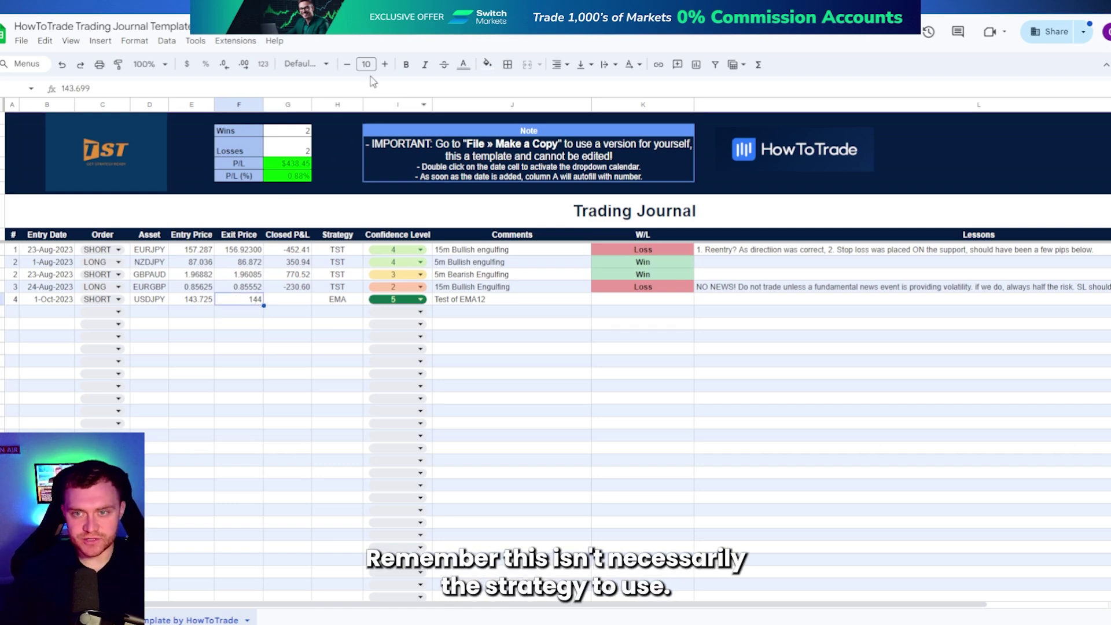
pyautogui.click(244, 64)
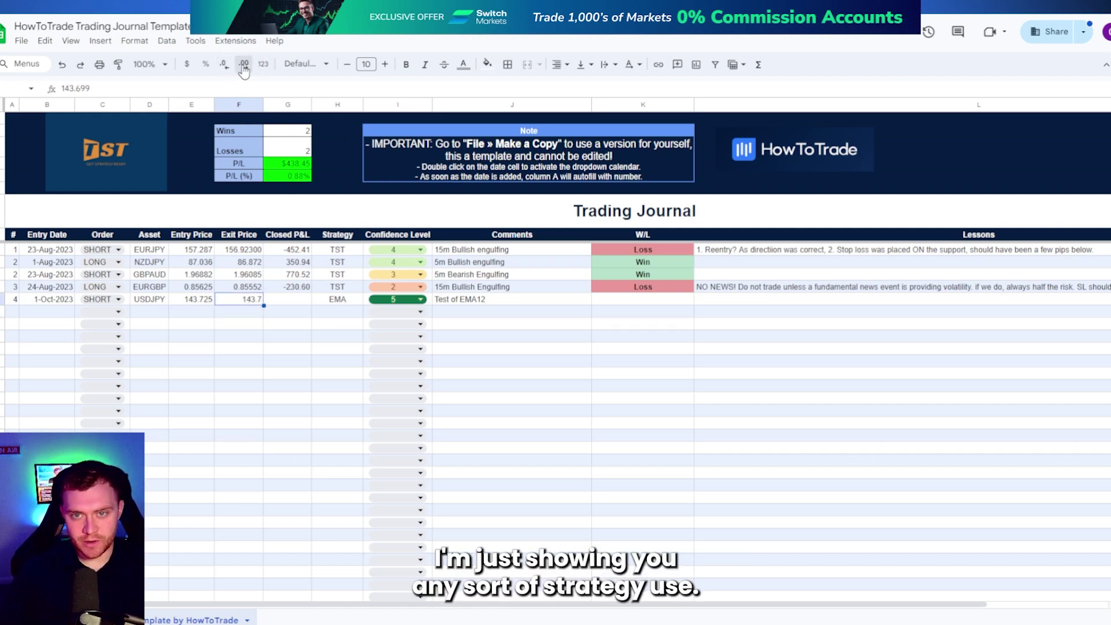
# Record a closed P&L of 89.09 with two decimal places for the USDJPY trade
pyautogui.click(289, 306)
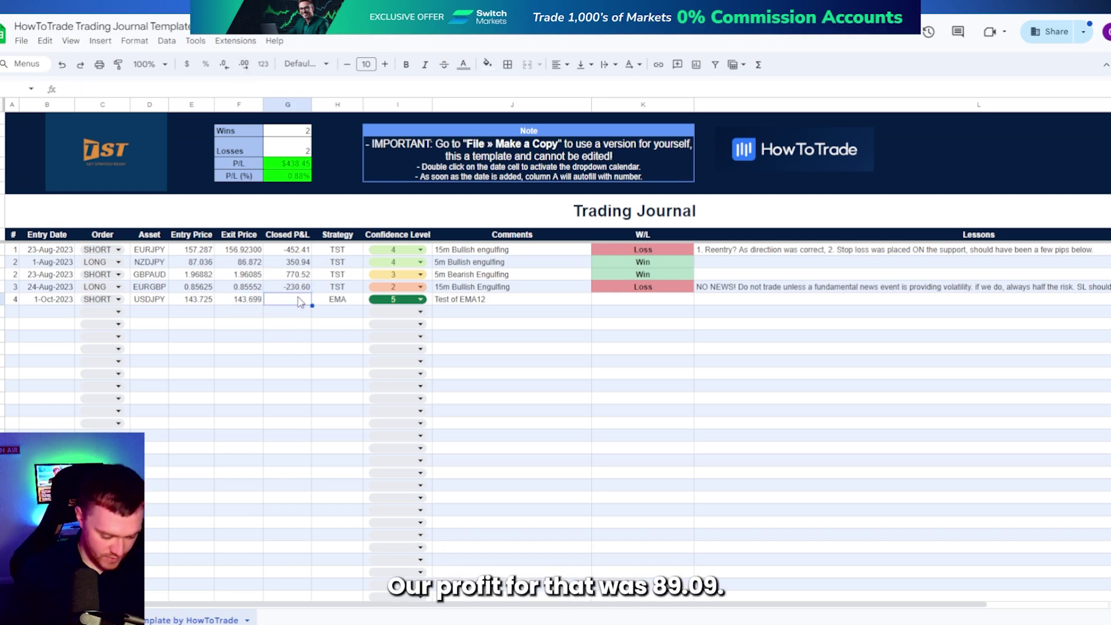
pyautogui.write('89.09')
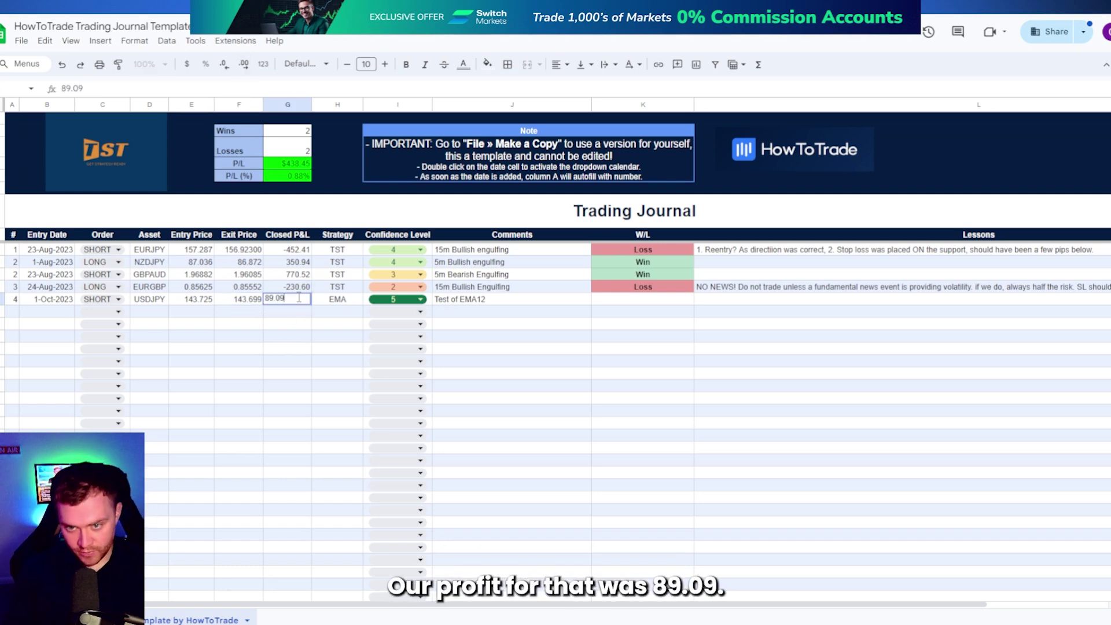
pyautogui.press('Return')
pyautogui.click(304, 299)
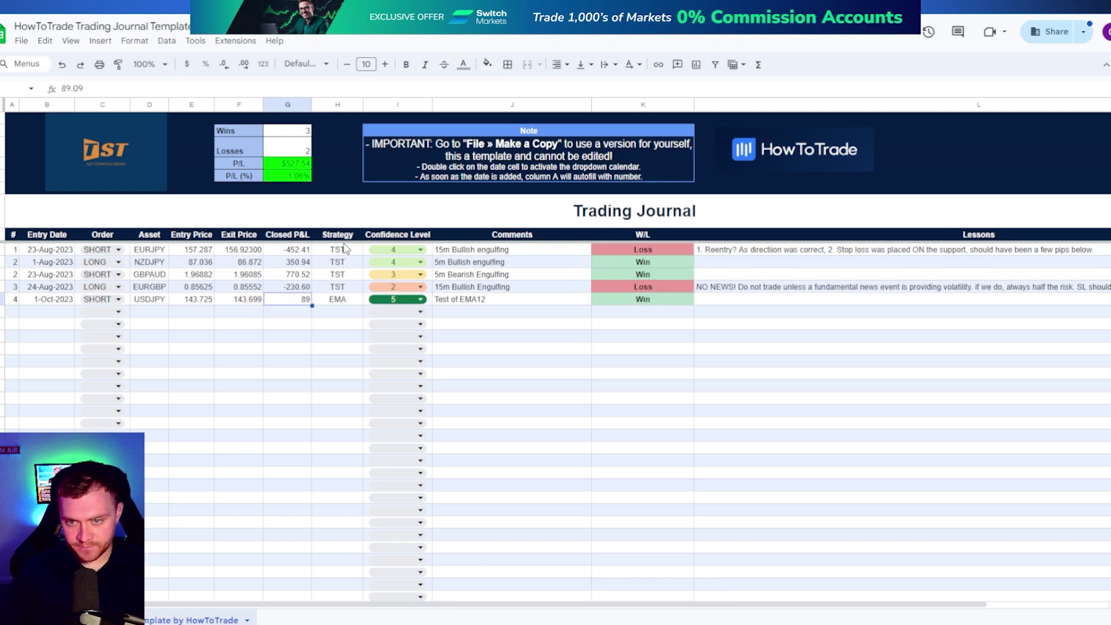
pyautogui.click(243, 68)
pyautogui.click(242, 68)
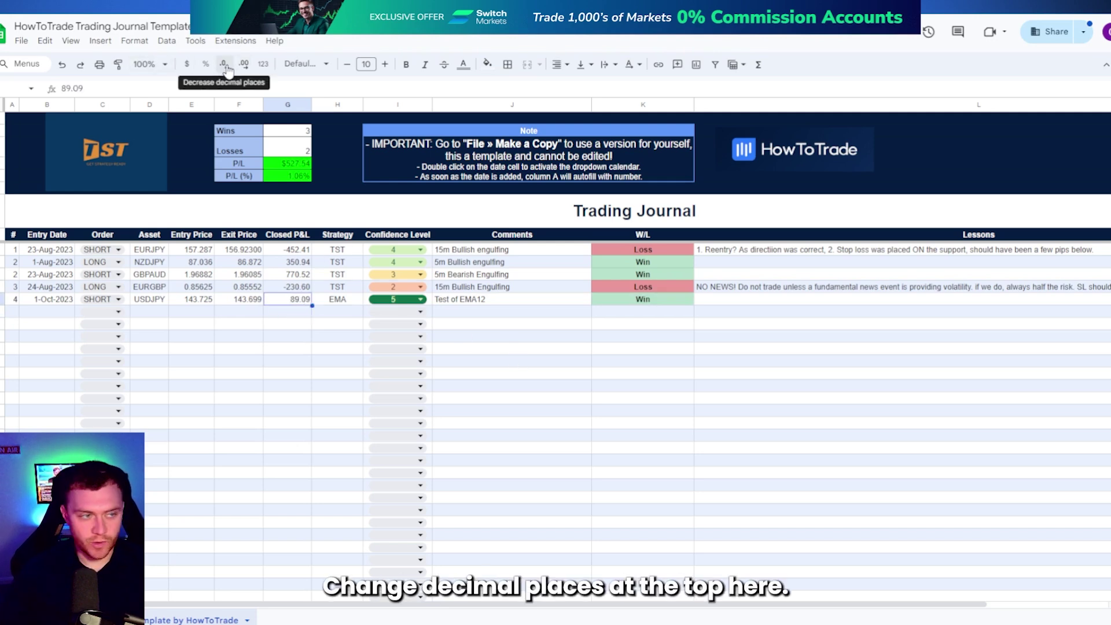
pyautogui.click(554, 367)
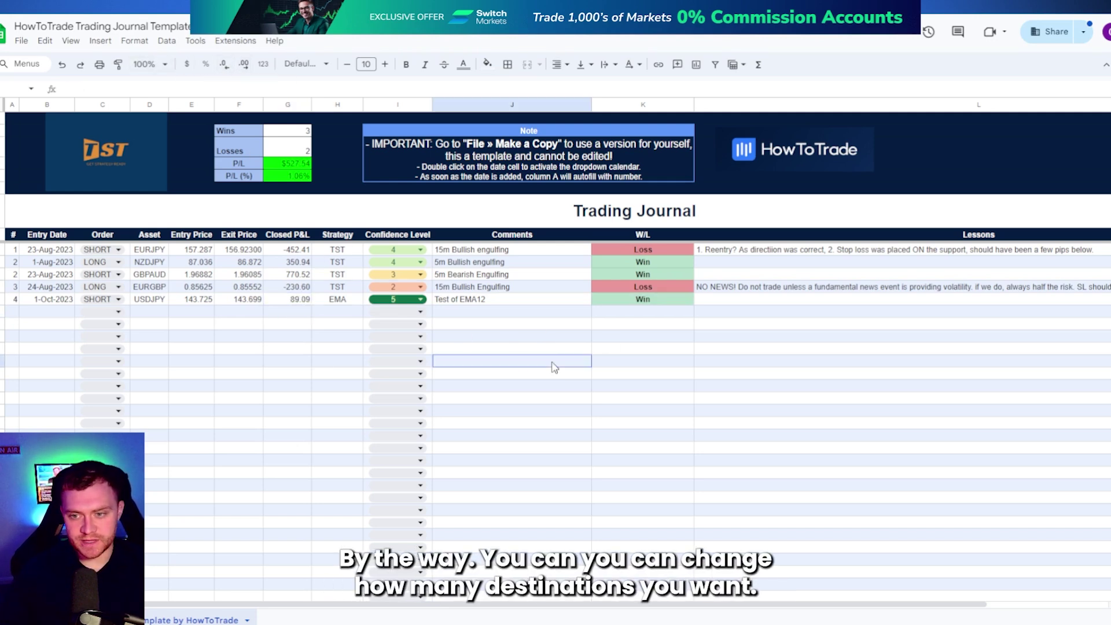
pyautogui.click(707, 301)
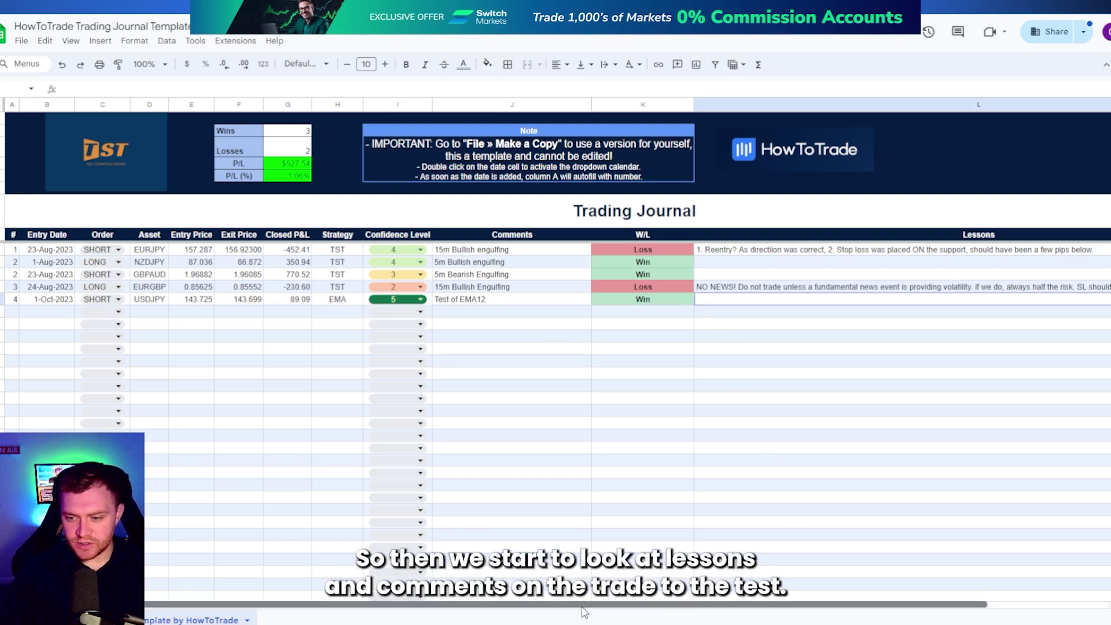
# Type the USDJPY lesson 'Trade reached TP and then spiked higher, so its good we targeted the previous low.'
pyautogui.moveTo(638, 614); pyautogui.dragTo(804, 615)
pyautogui.click(370, 310)
pyautogui.click(574, 306)
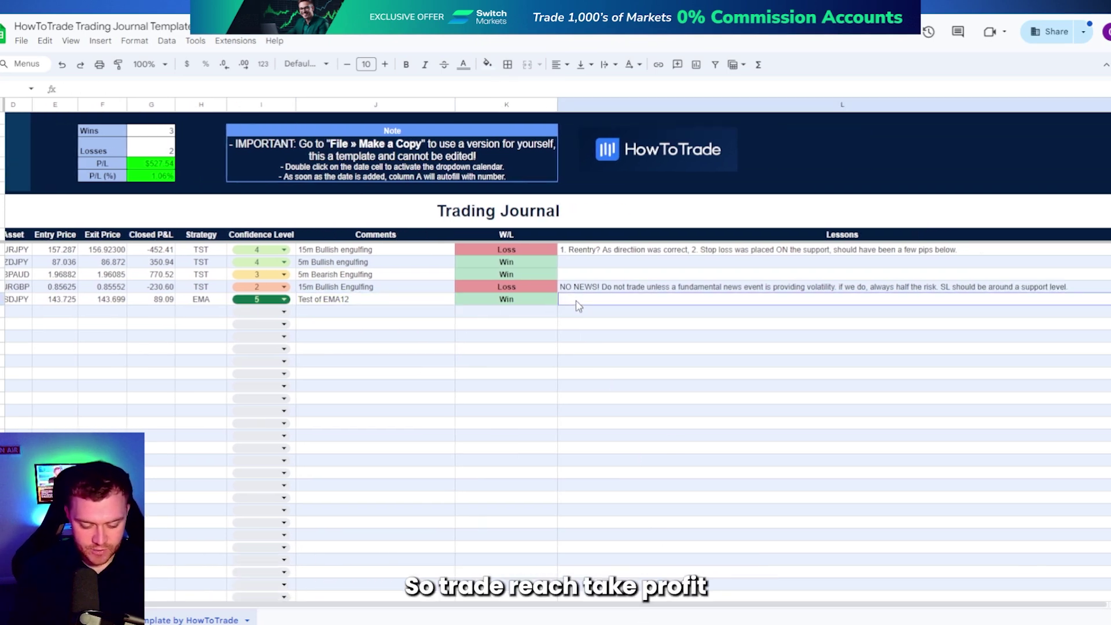
pyautogui.write('Trade reached ')
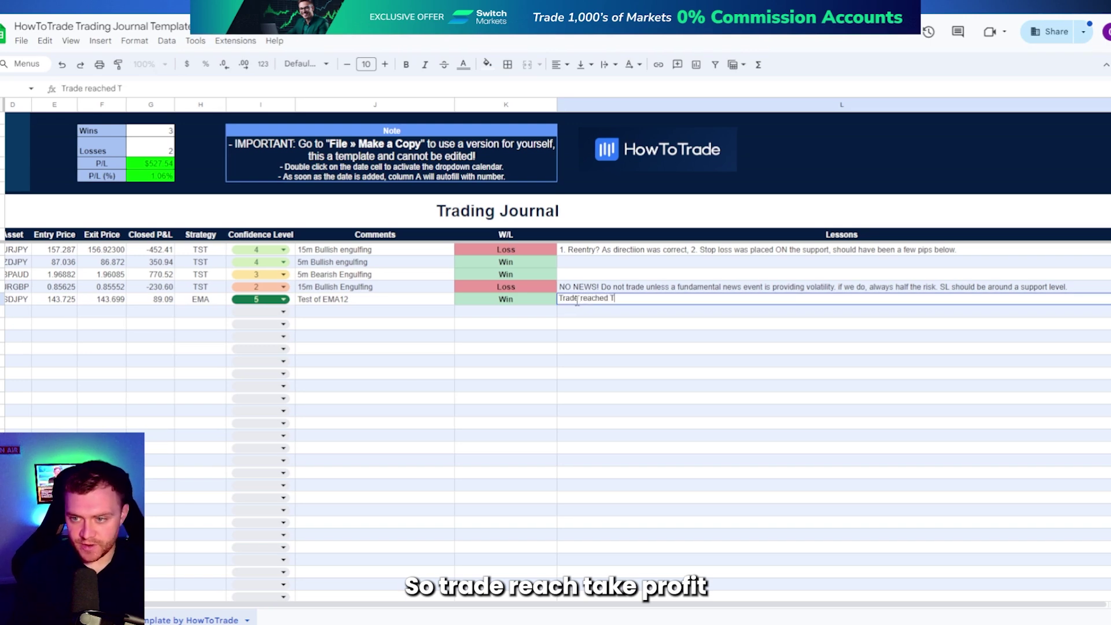
pyautogui.write('TP b')
pyautogui.press('BackSpace')
pyautogui.write('and then ')
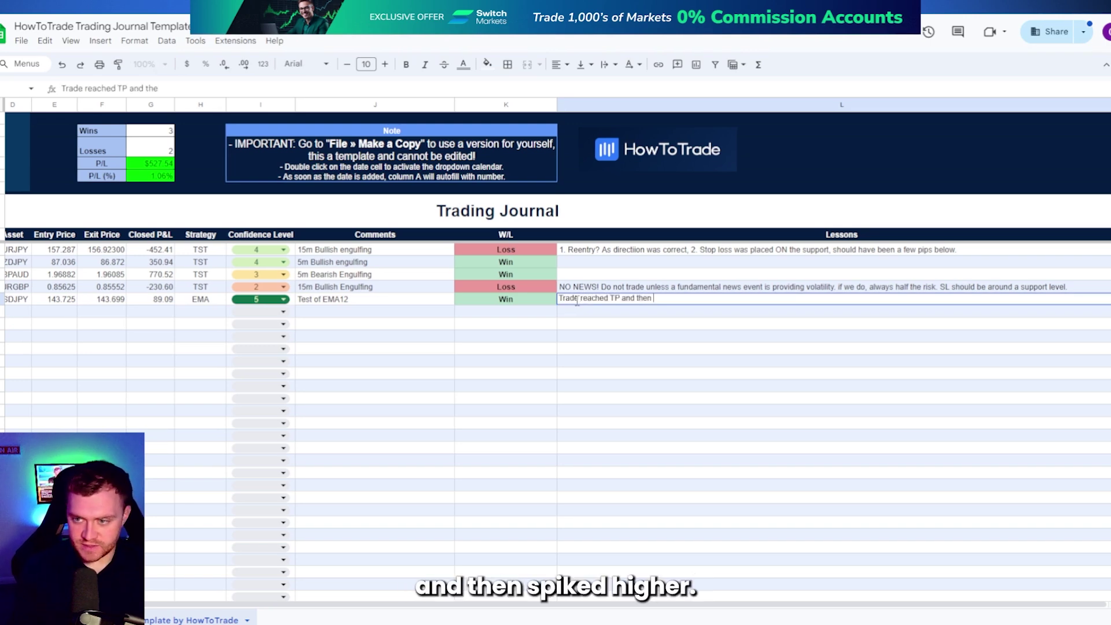
pyautogui.write('spiked higher')
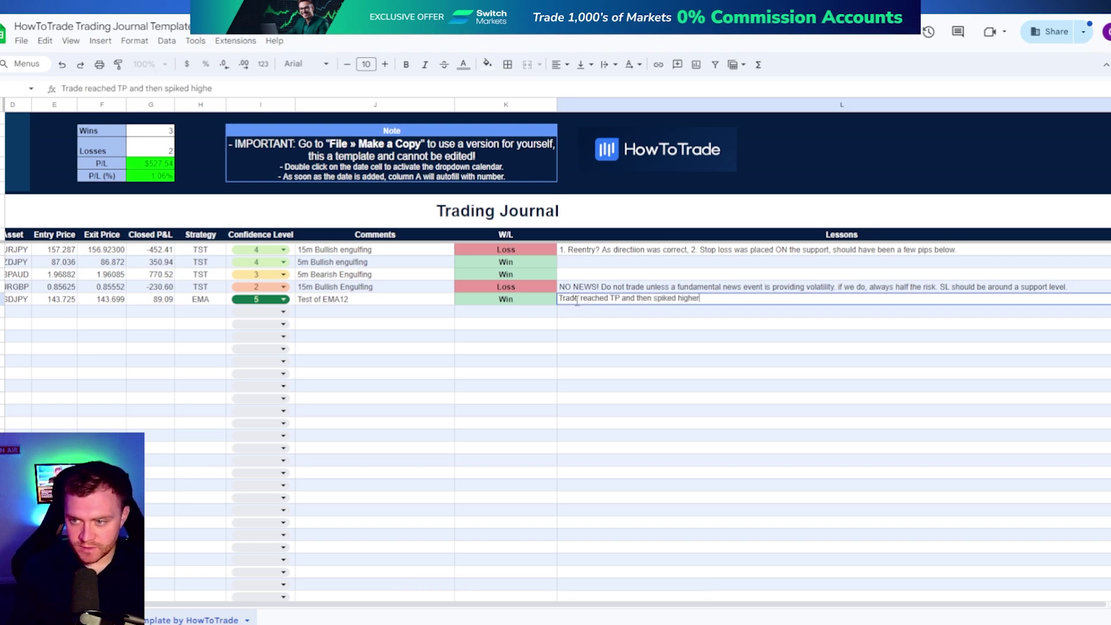
pyautogui.write(', so ')
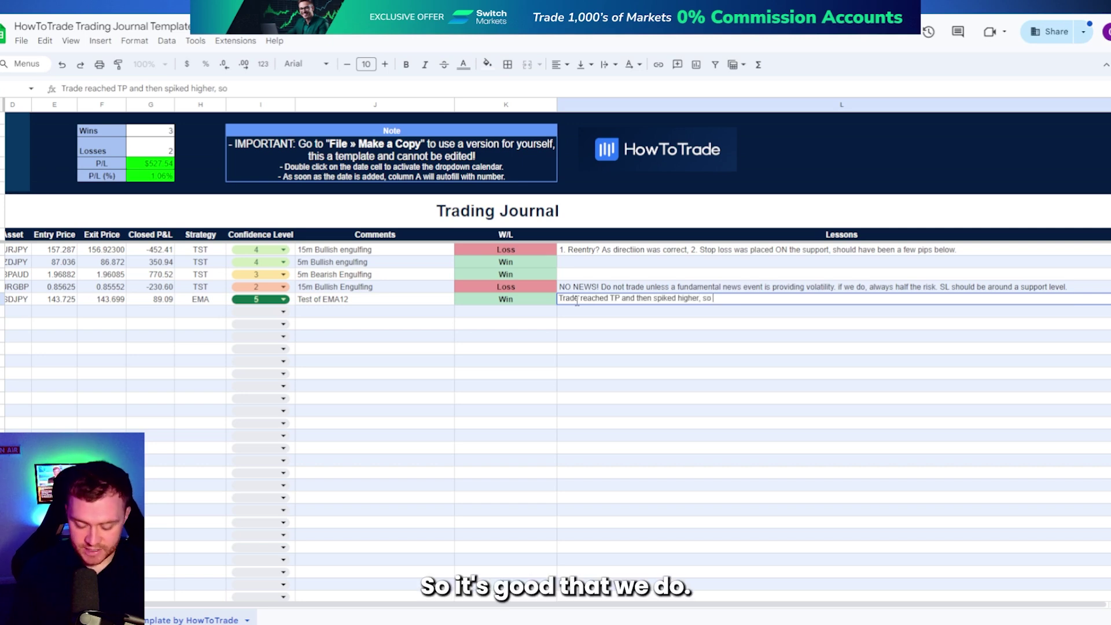
pyautogui.write('its good we targeted the previous low.')
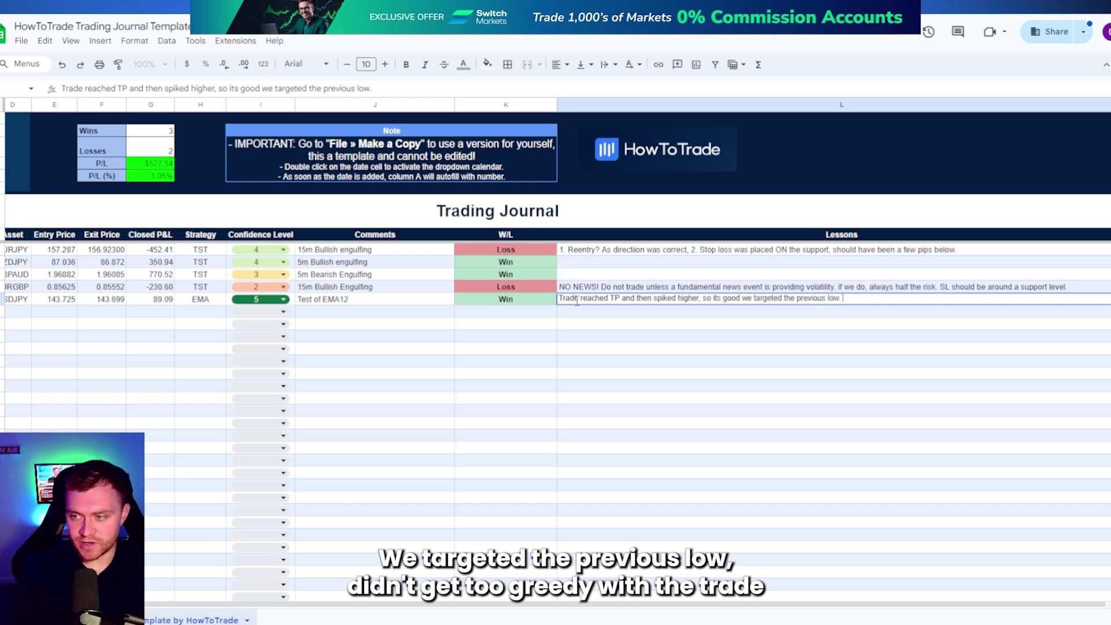
pyautogui.press('Return')
pyautogui.hscroll(-3, 429, 605)
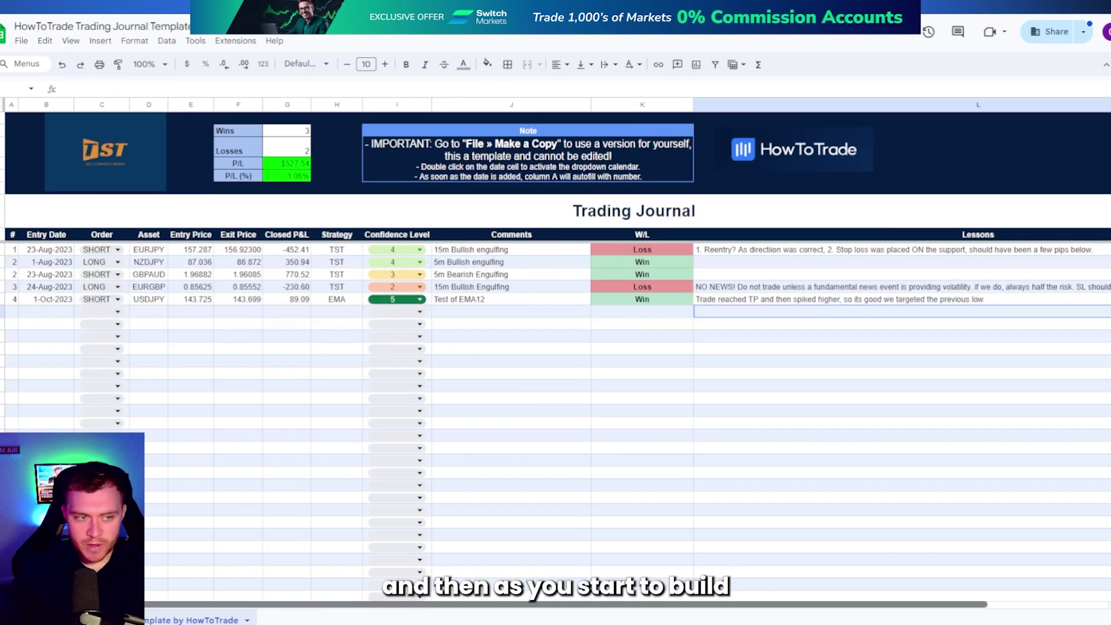
pyautogui.moveTo(15, 312); pyautogui.dragTo(15, 509)
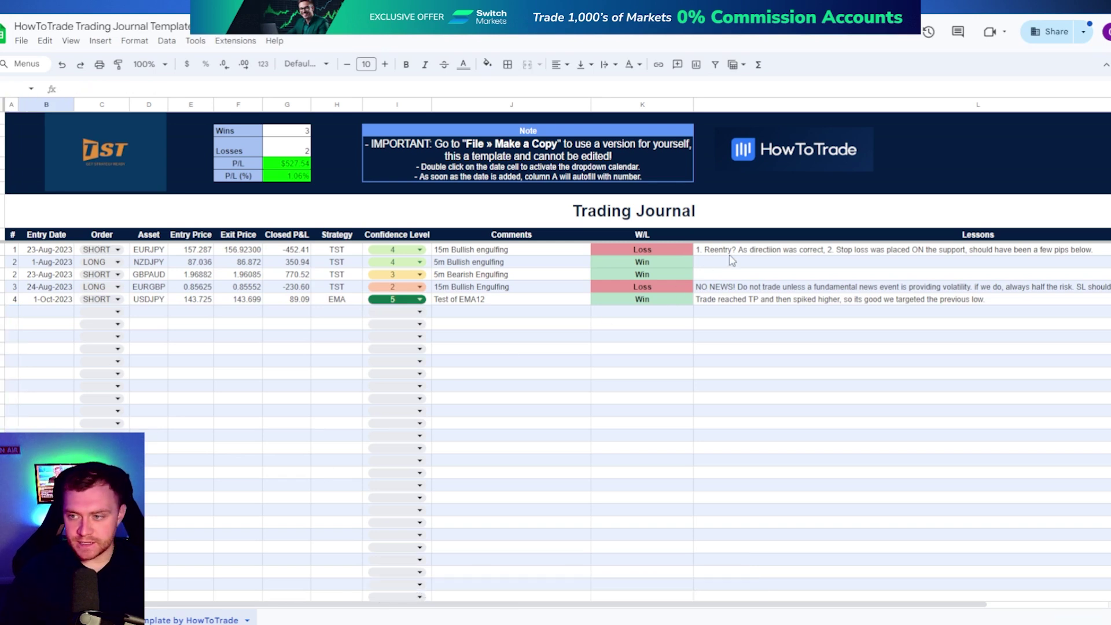
pyautogui.moveTo(730, 253); pyautogui.dragTo(723, 402)
pyautogui.click(724, 402)
pyautogui.hscroll(3, 717, 270)
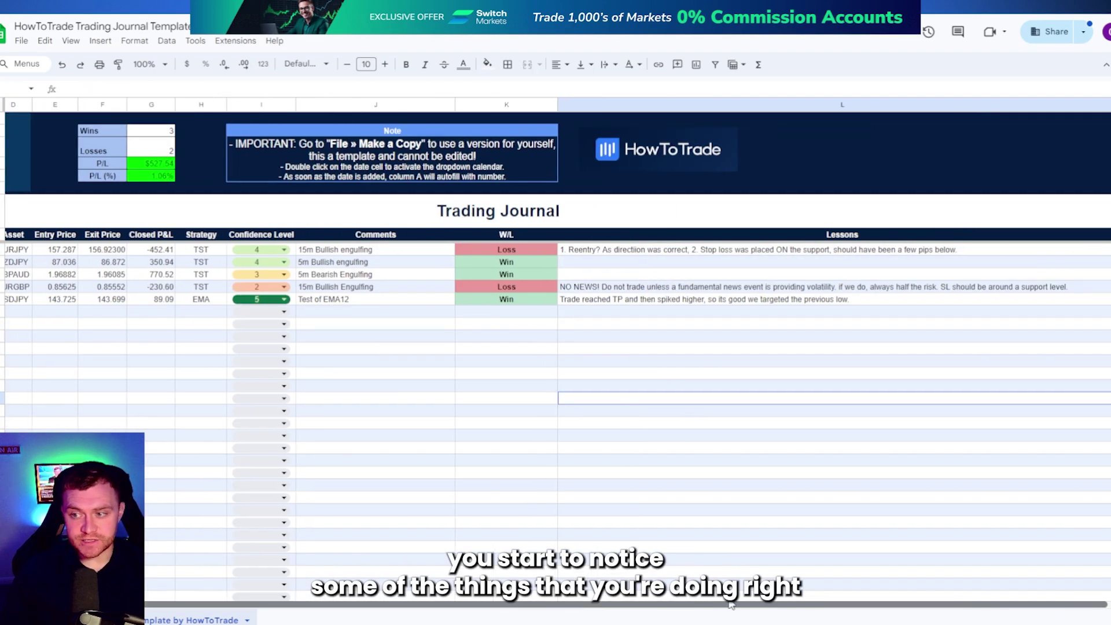
pyautogui.click(629, 288)
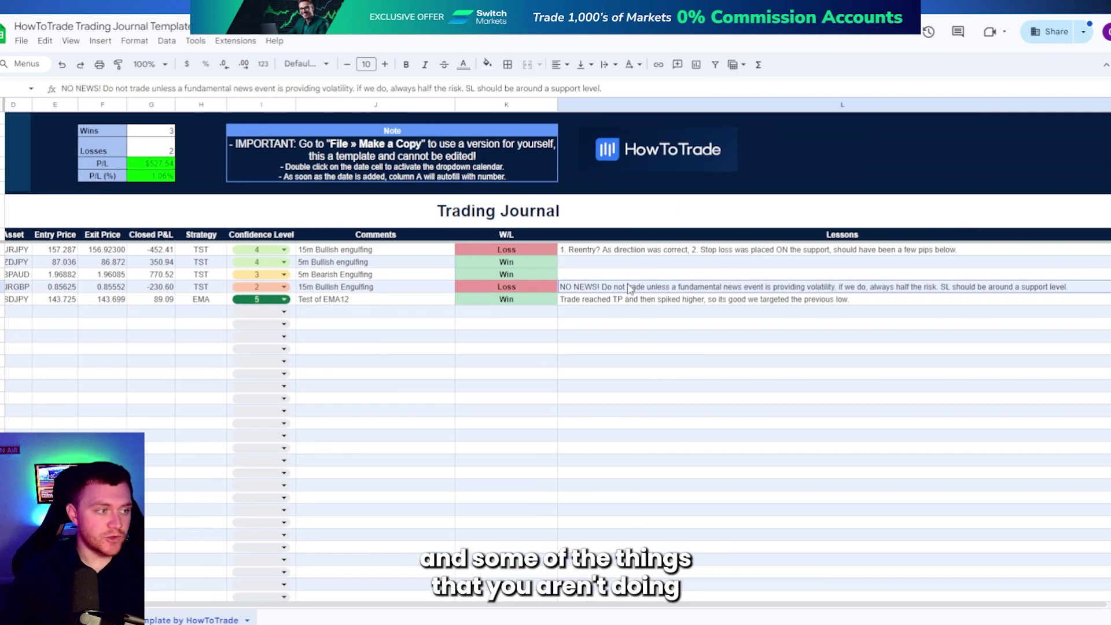
pyautogui.click(644, 340)
pyautogui.click(399, 289)
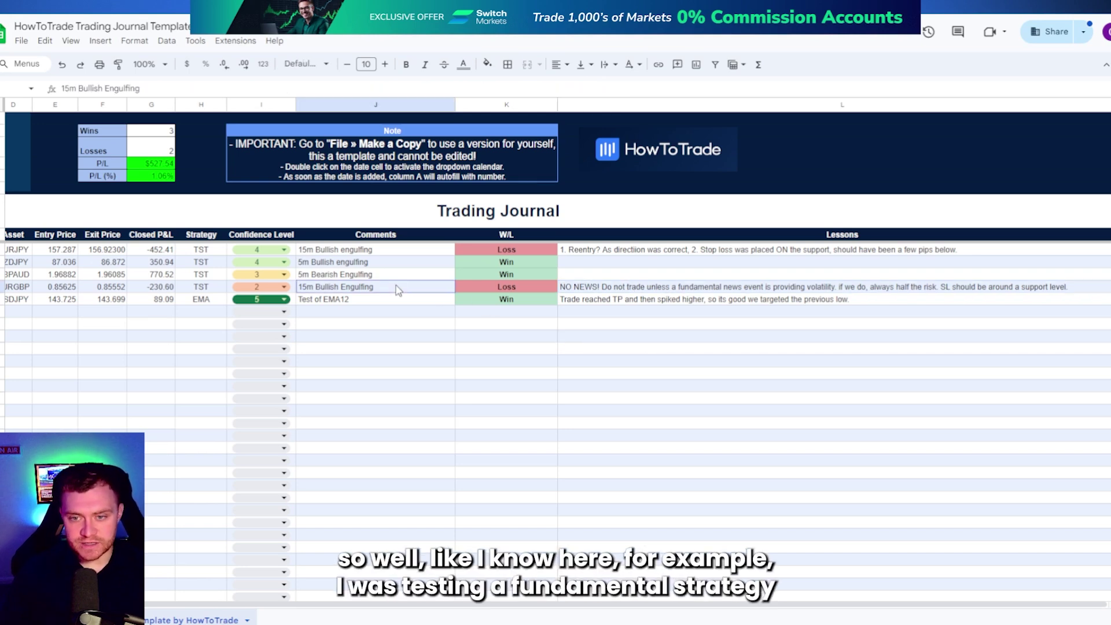
pyautogui.click(690, 290)
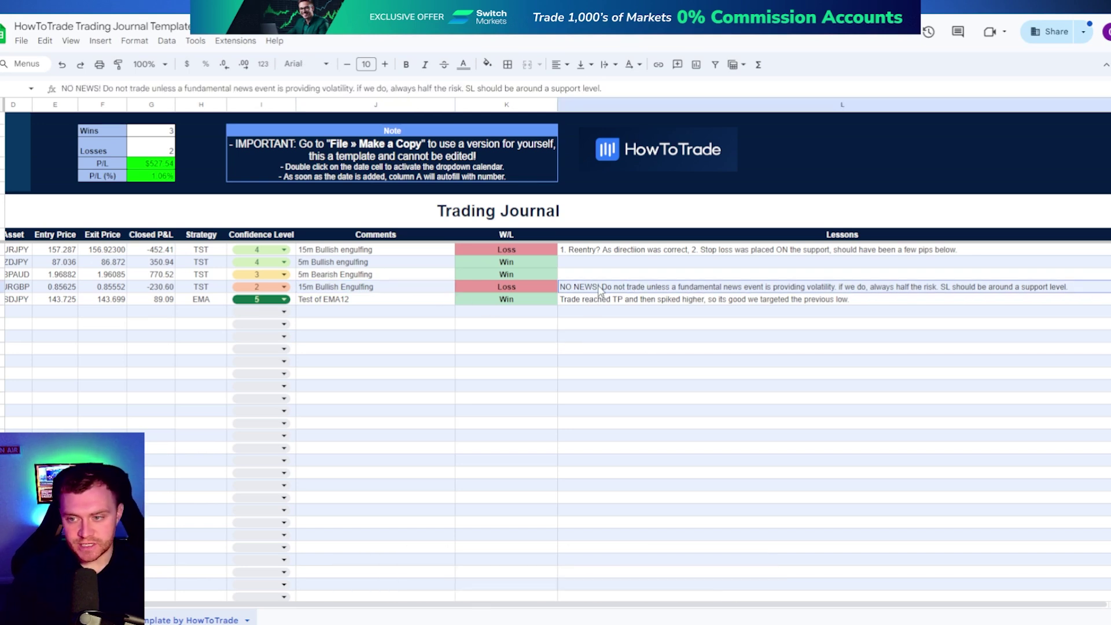
pyautogui.click(620, 408)
pyautogui.click(583, 288)
pyautogui.click(615, 373)
pyautogui.click(585, 253)
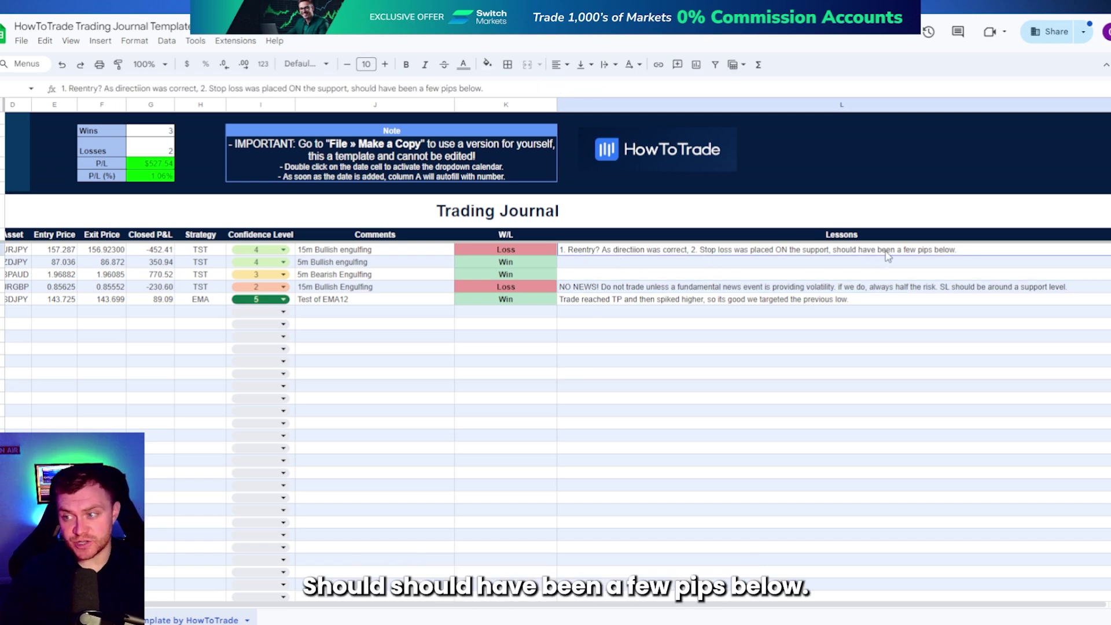
pyautogui.click(799, 288)
pyautogui.moveTo(656, 253); pyautogui.dragTo(662, 553)
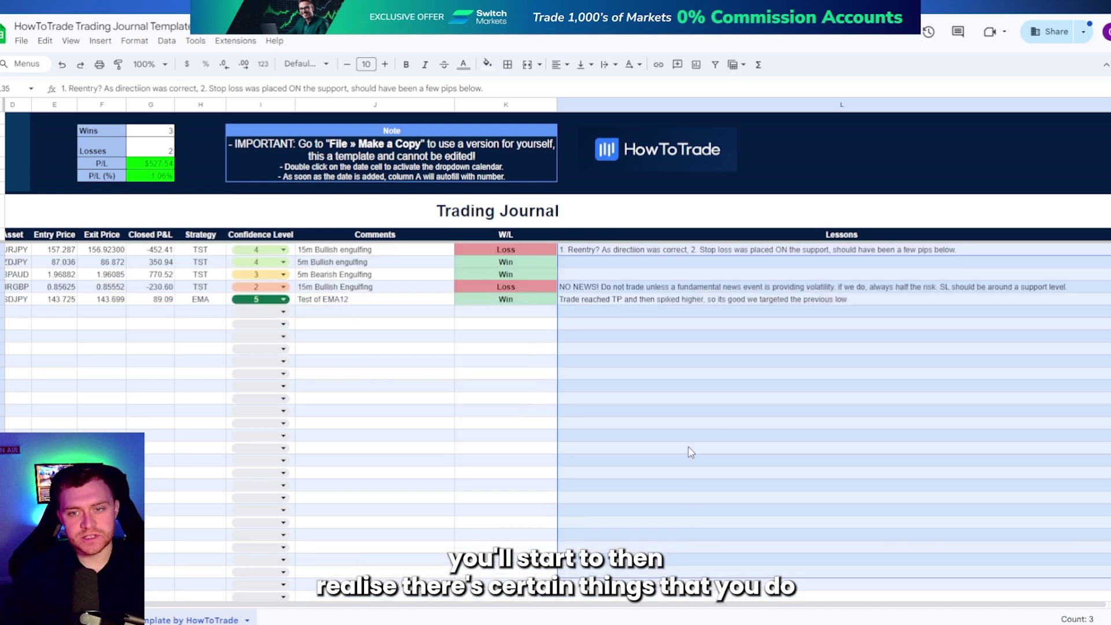
pyautogui.click(689, 448)
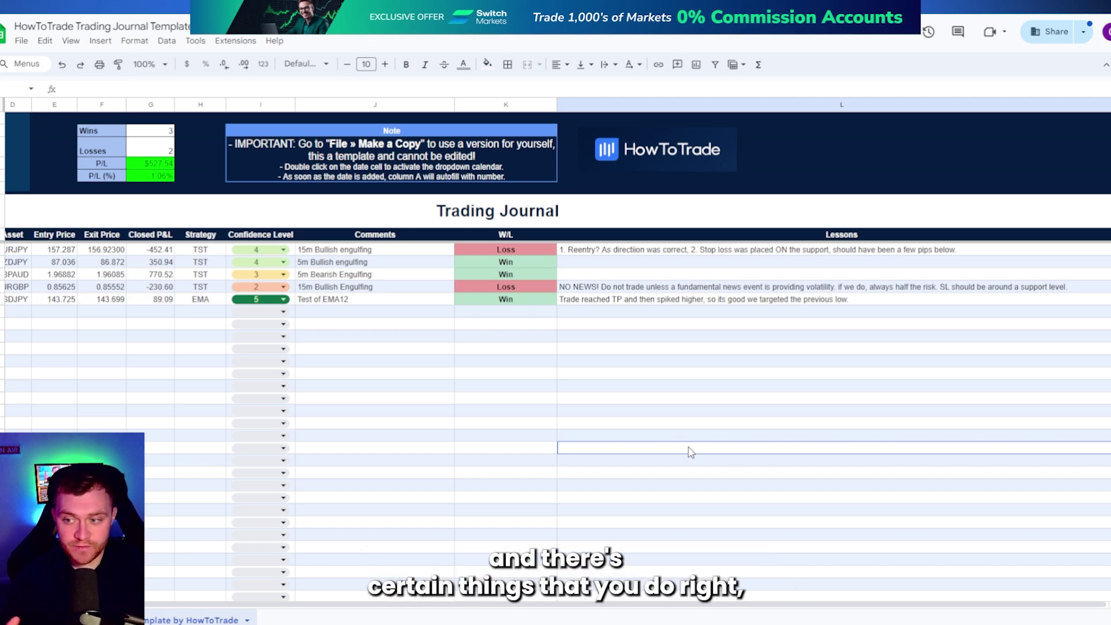
pyautogui.click(719, 315)
pyautogui.click(719, 302)
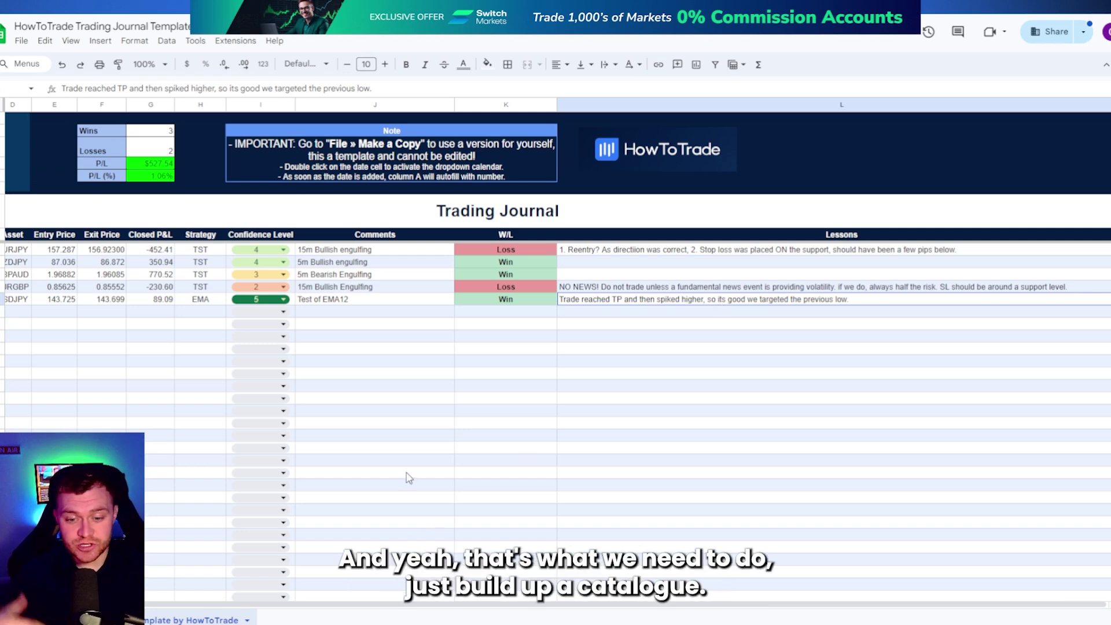
pyautogui.moveTo(397, 608); pyautogui.dragTo(267, 607)
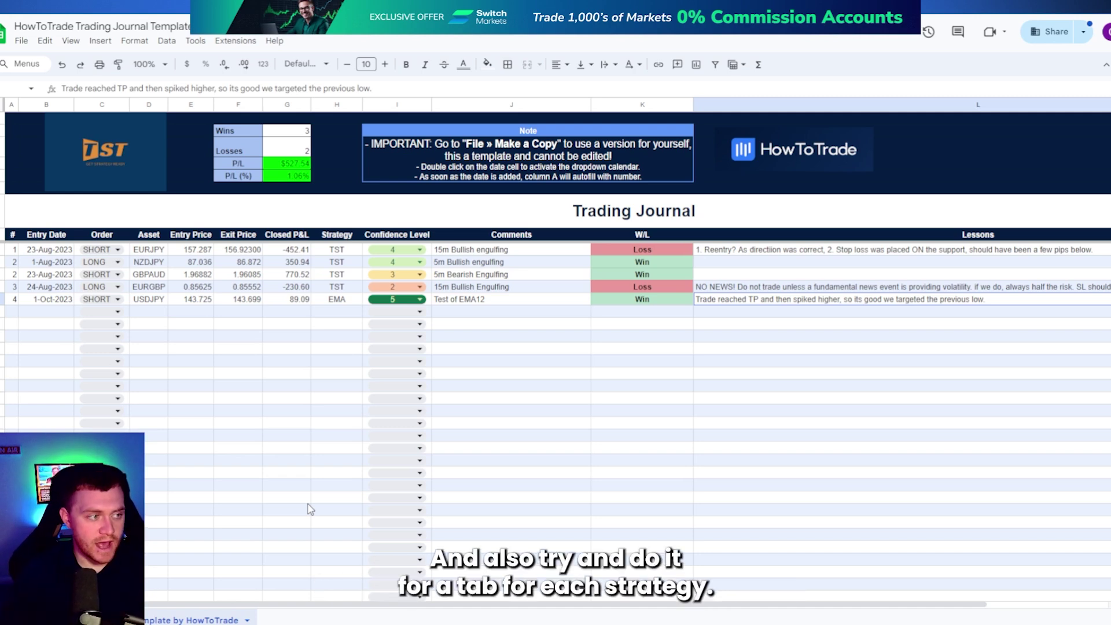
pyautogui.moveTo(337, 253); pyautogui.dragTo(338, 287)
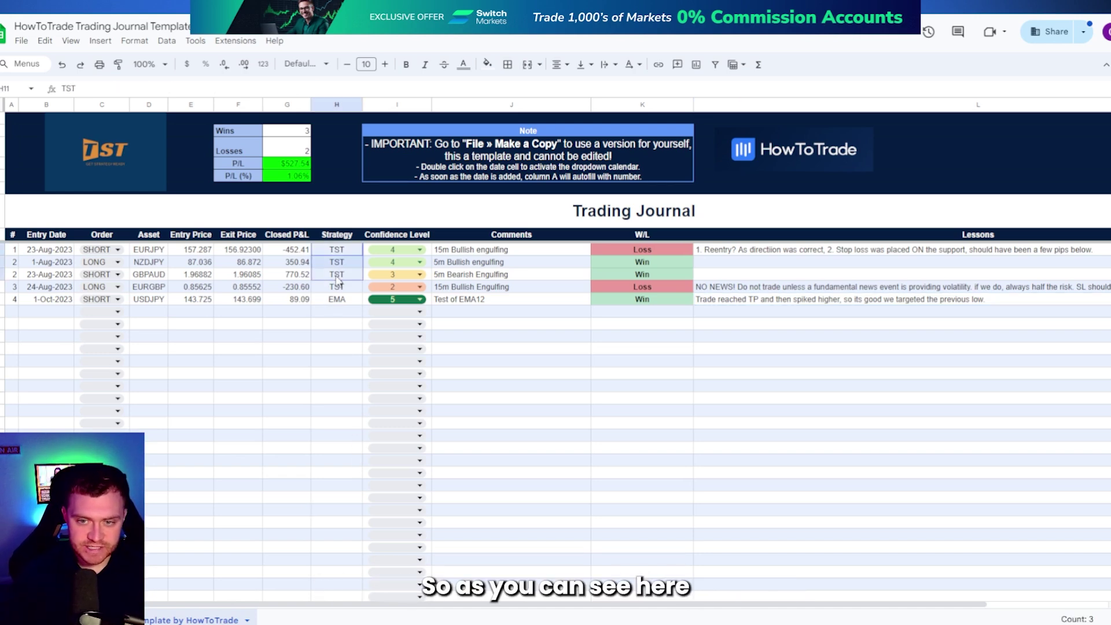
pyautogui.click(346, 304)
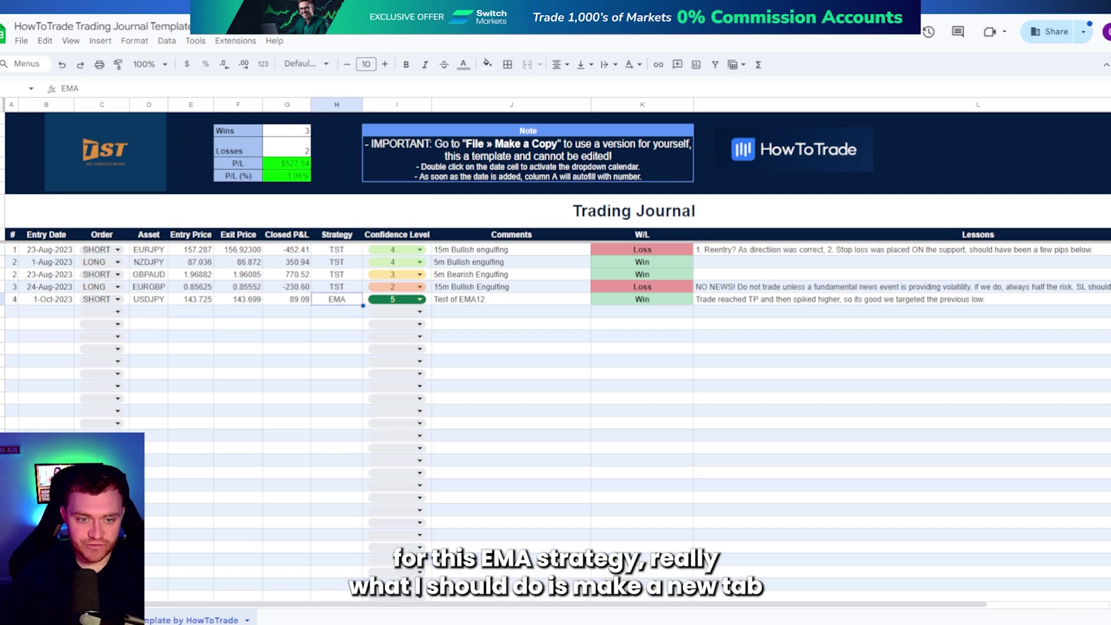